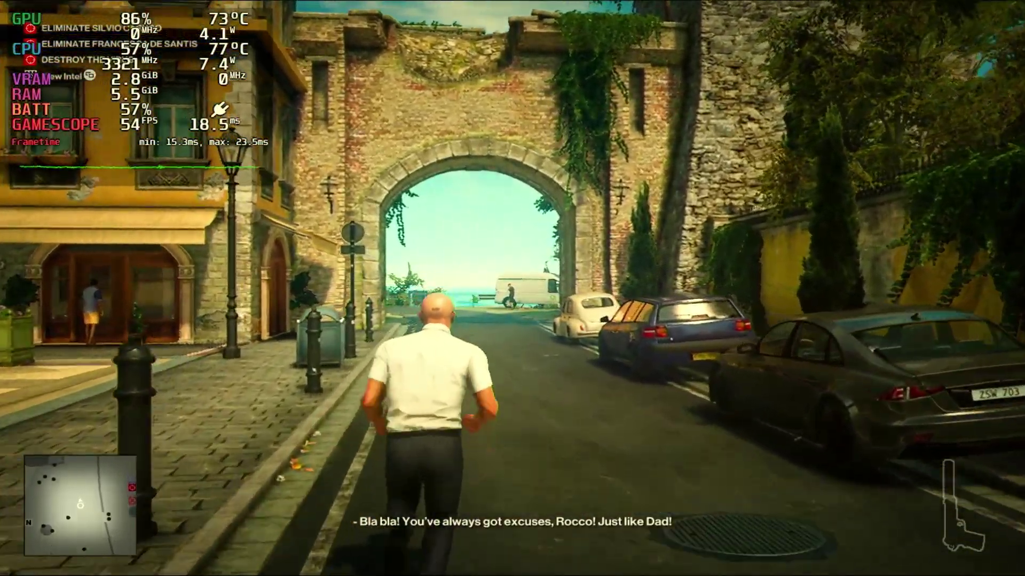
# - Run the character through the stone archway, past the parked cars, to the fountain square
pyautogui.press('w')
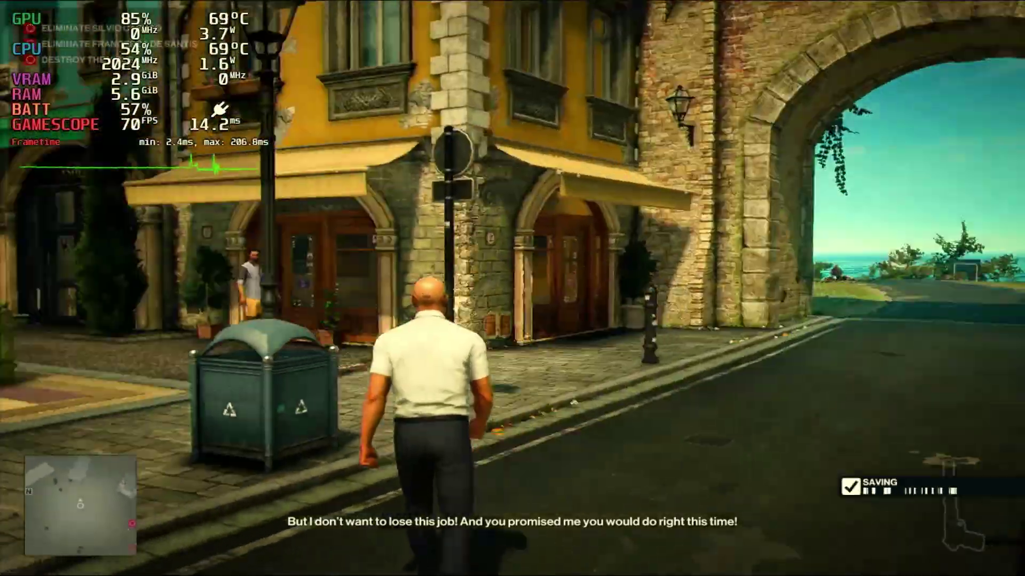
pyautogui.press('w')
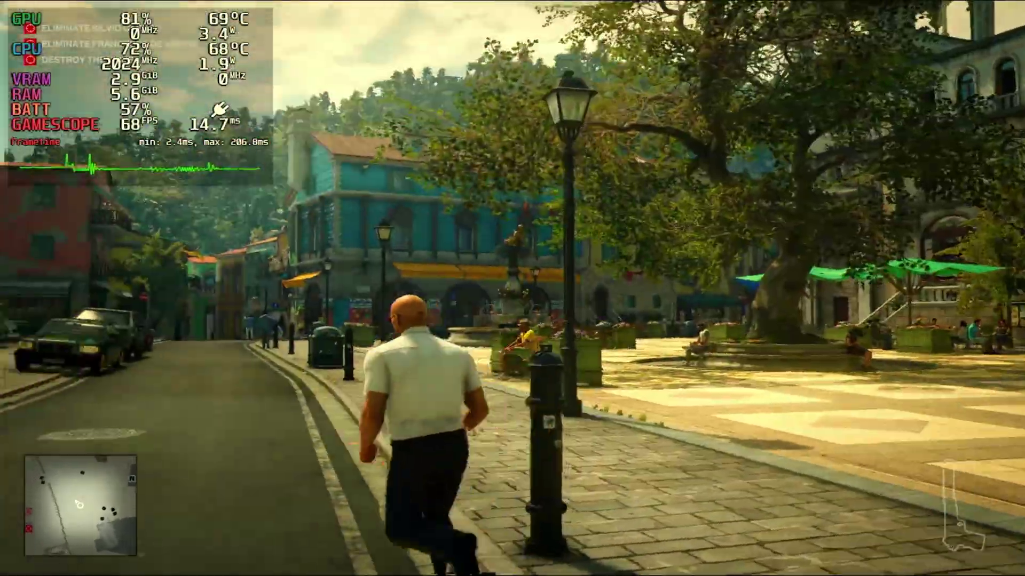
pyautogui.press('w')
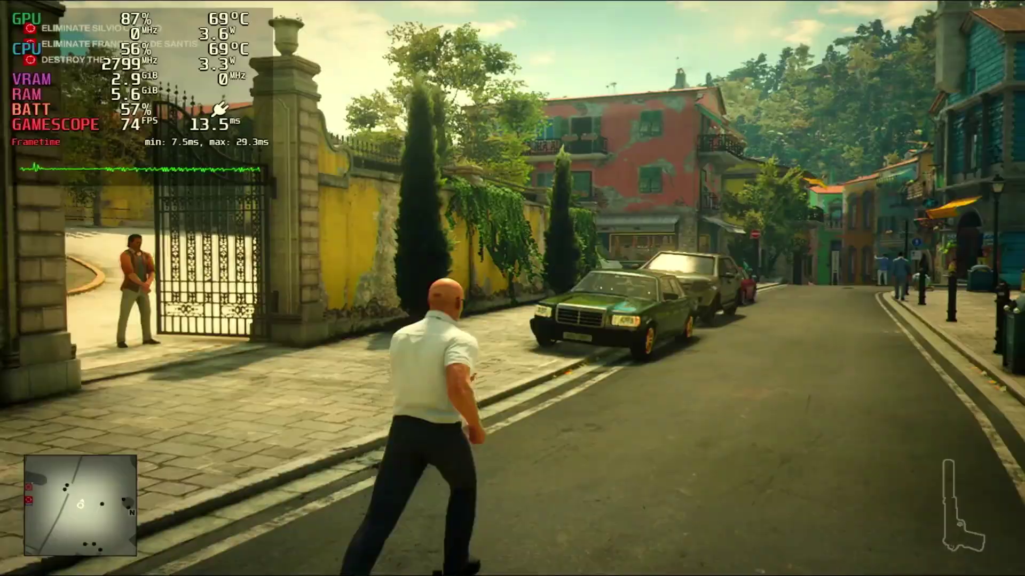
pyautogui.press('w')
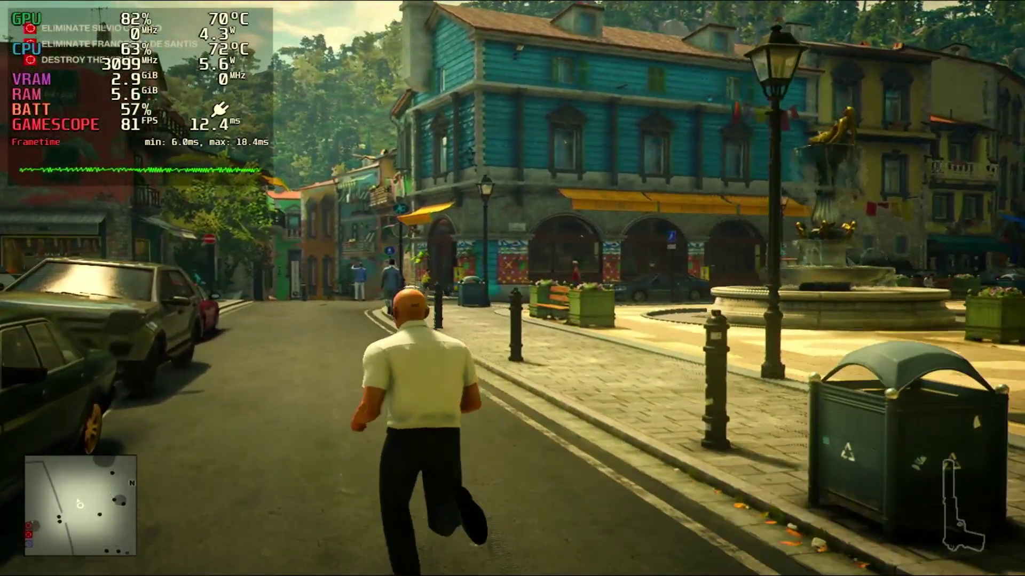
pyautogui.press('w')
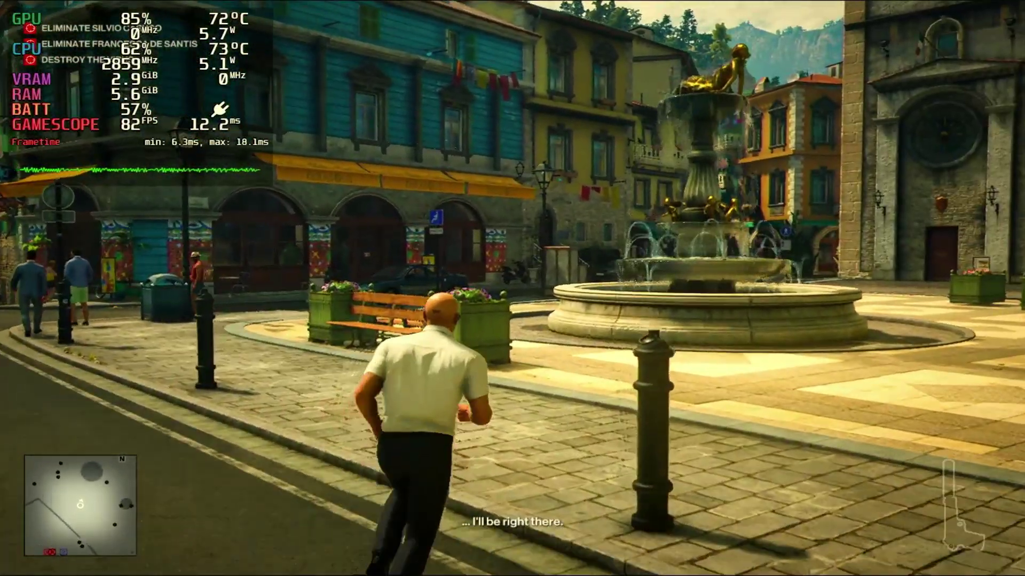
pyautogui.press('w')
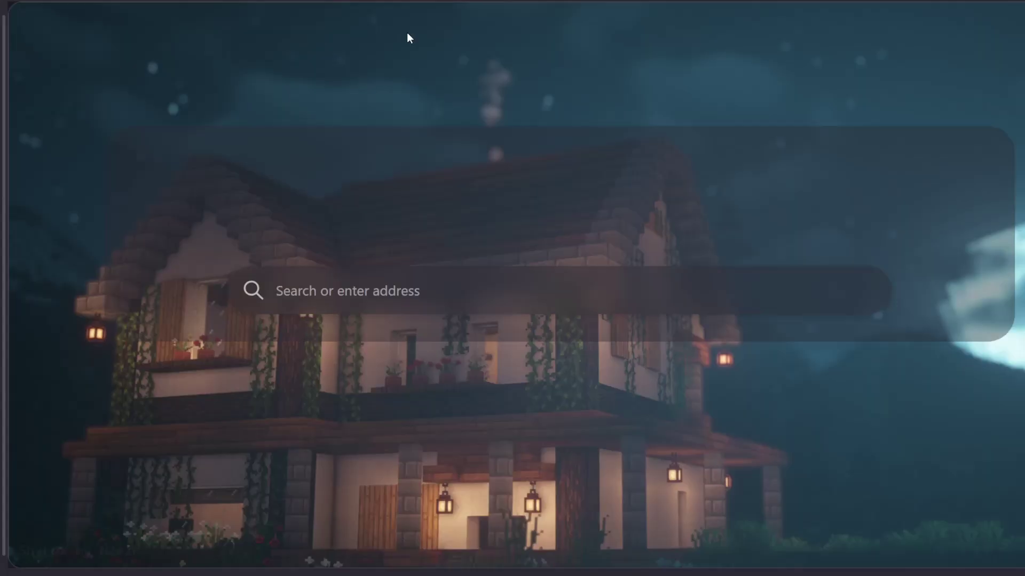
# - Go to massgrave.dev and open the Windows 10 / 11 Enterprise LTSC download page
pyautogui.write('massgrave')
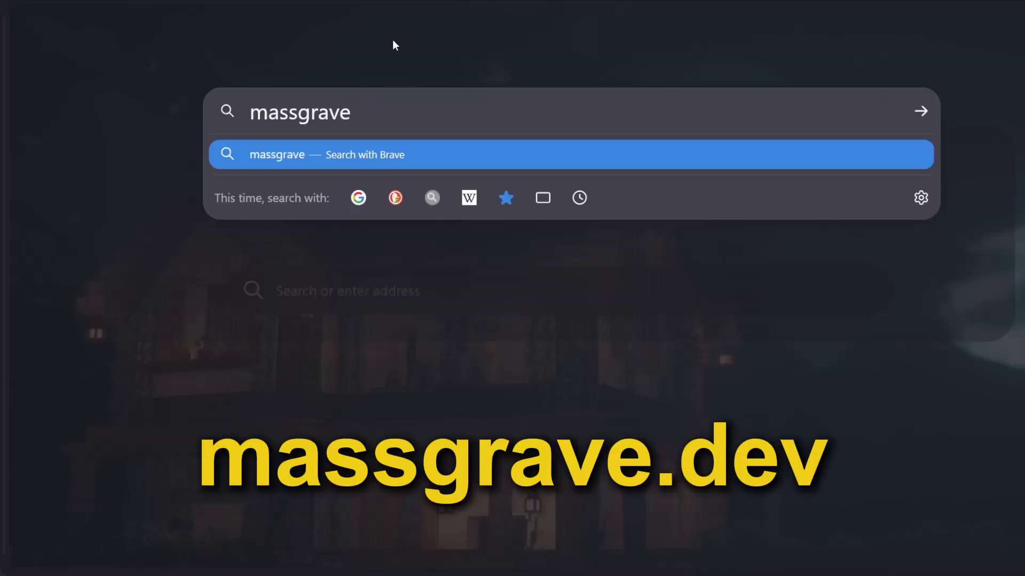
pyautogui.write('.dev')
pyautogui.press('Return')
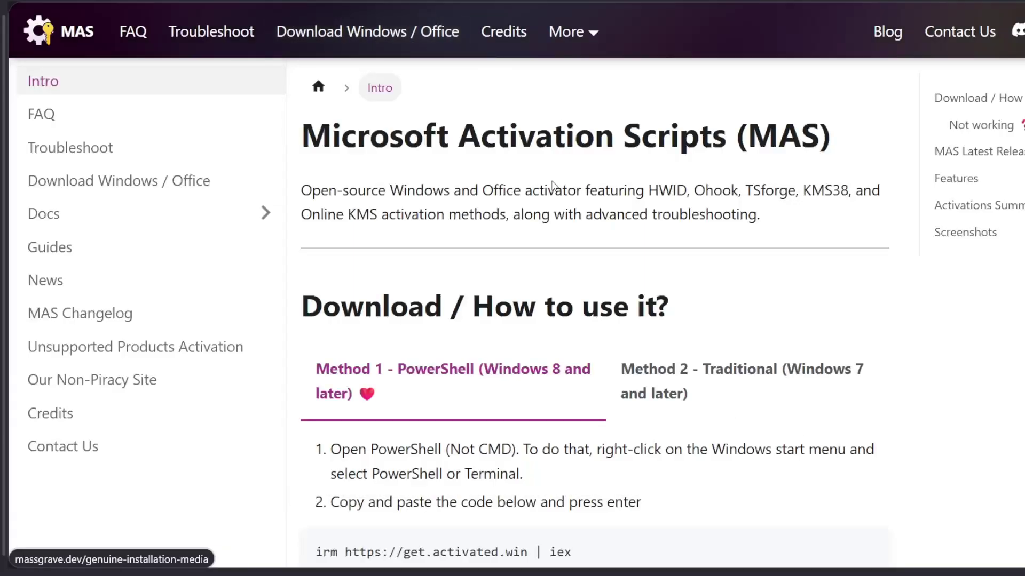
pyautogui.click(373, 34)
pyautogui.moveTo(371, 136); pyautogui.dragTo(630, 136)
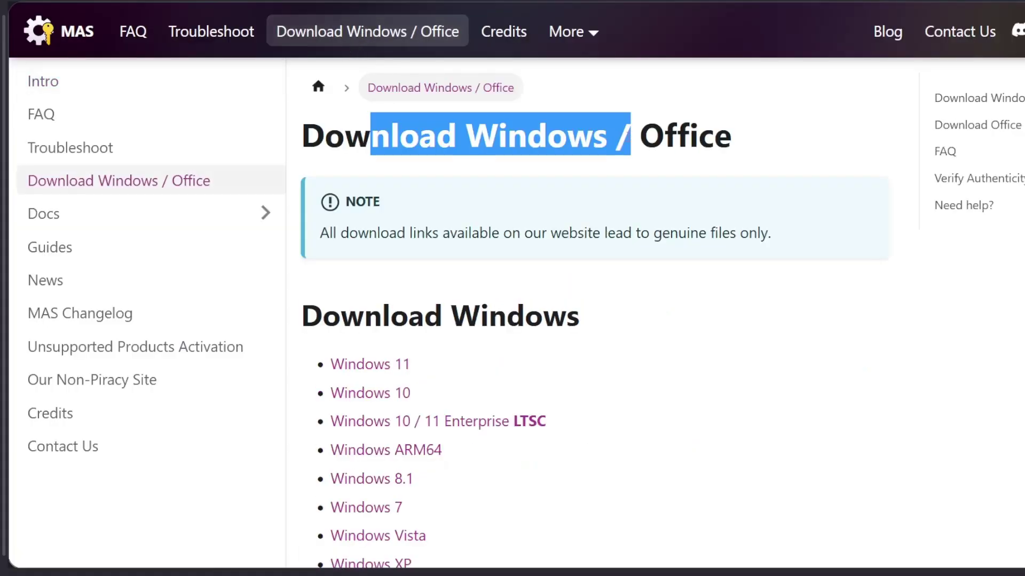
pyautogui.click(635, 134)
pyautogui.scroll(-2, 598, 203)
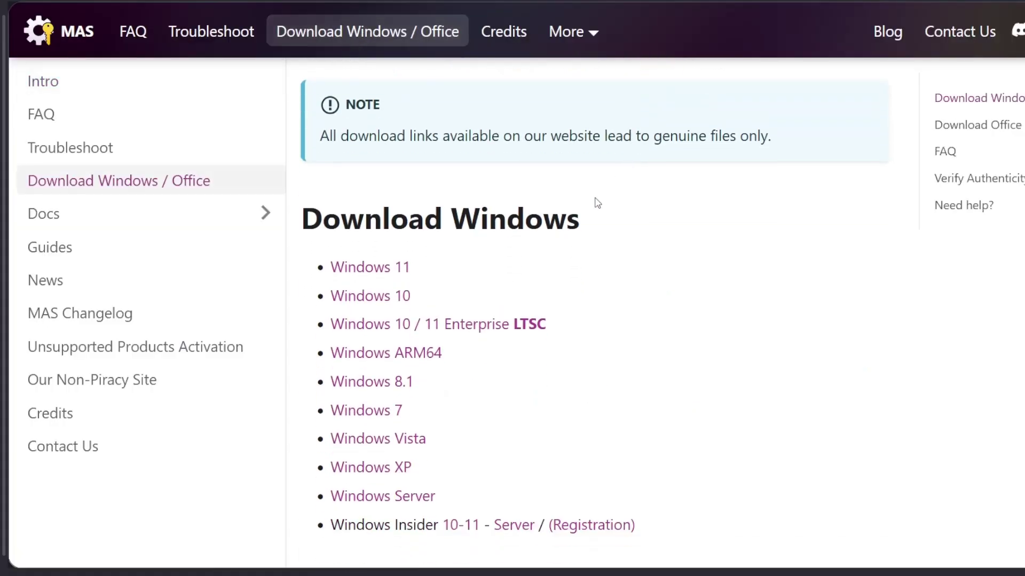
pyautogui.click(497, 331)
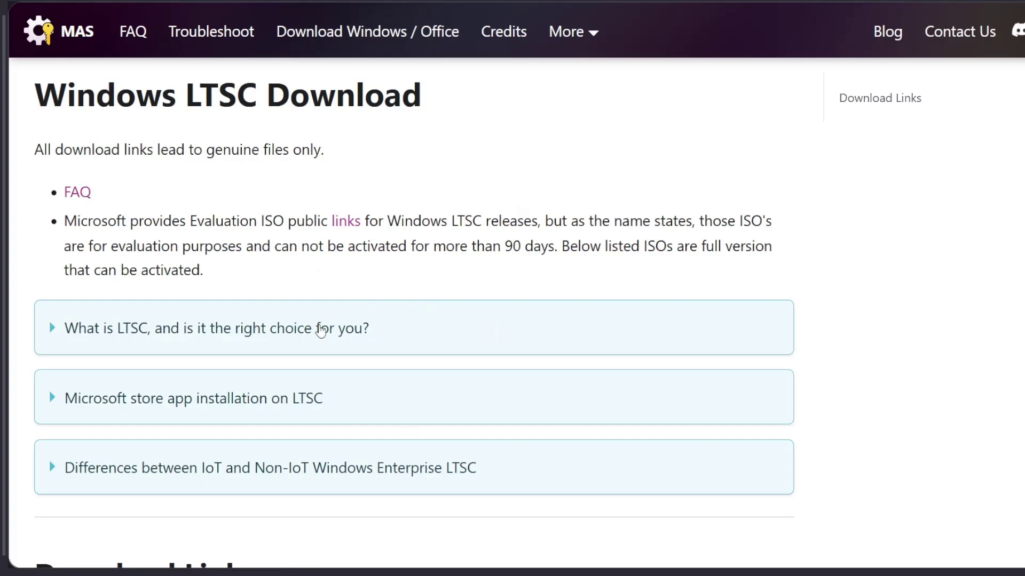
# - Download the English x64 ISO from the Windows 10 LTSC 2021 tab
pyautogui.scroll(-5, 317, 329)
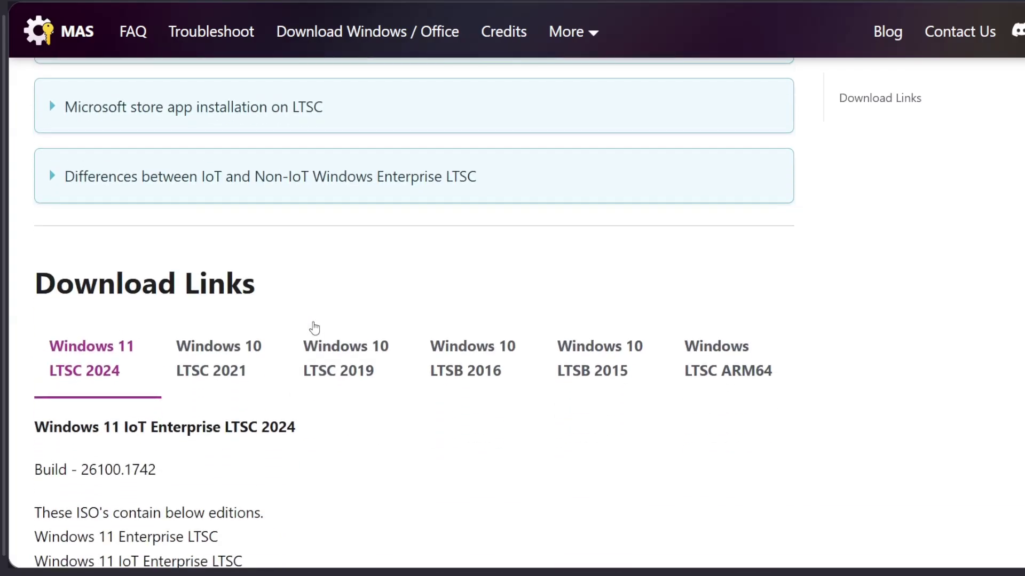
pyautogui.scroll(-2, 314, 328)
pyautogui.click(245, 274)
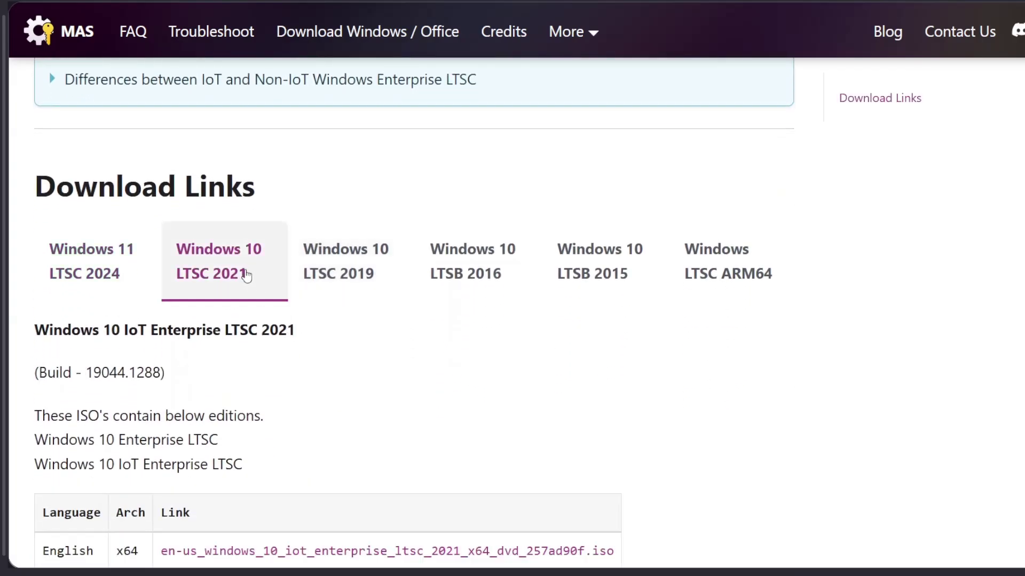
pyautogui.scroll(-3, 245, 275)
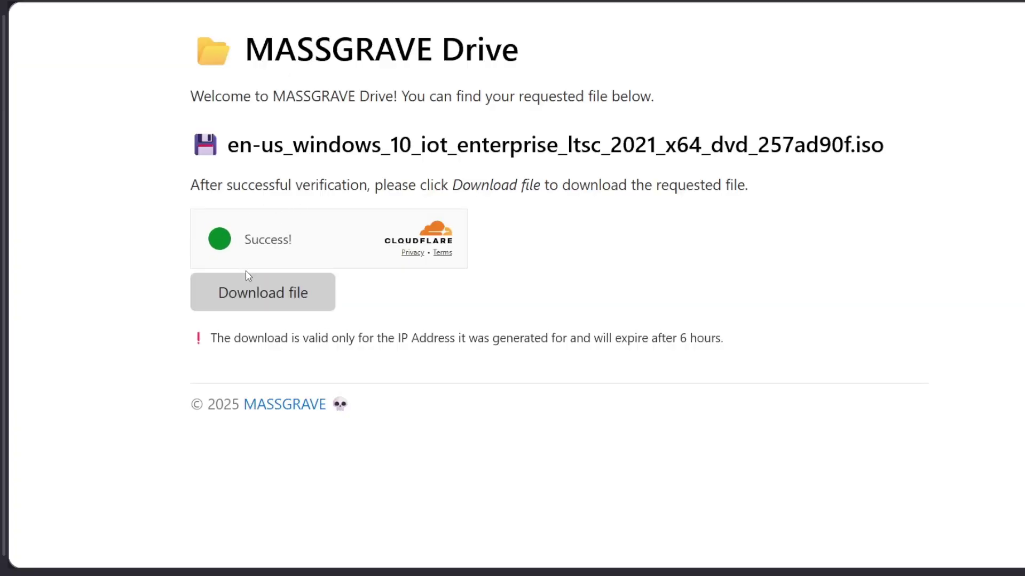
pyautogui.click(248, 293)
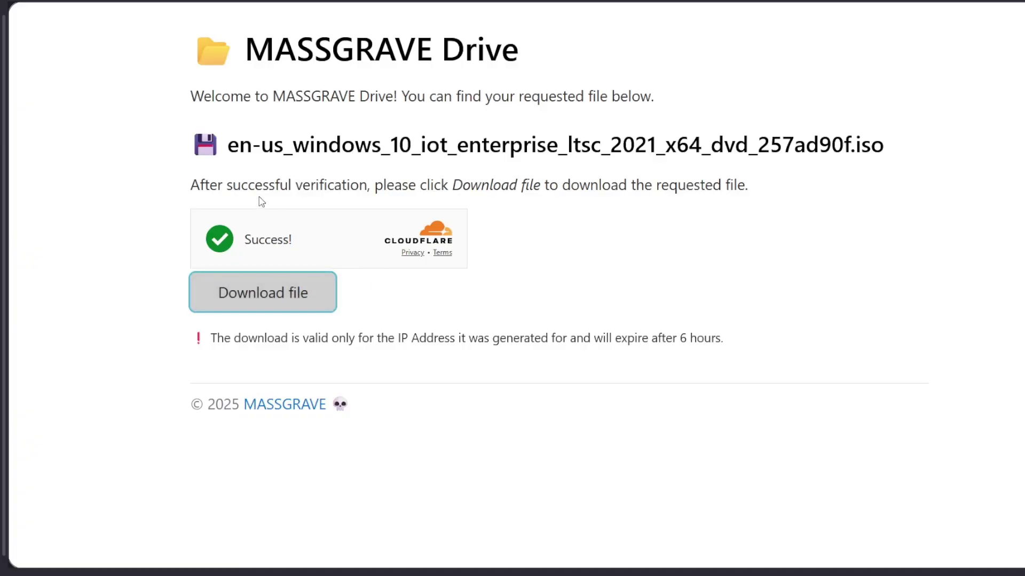
pyautogui.moveTo(39, 234)
pyautogui.click(152, 187)
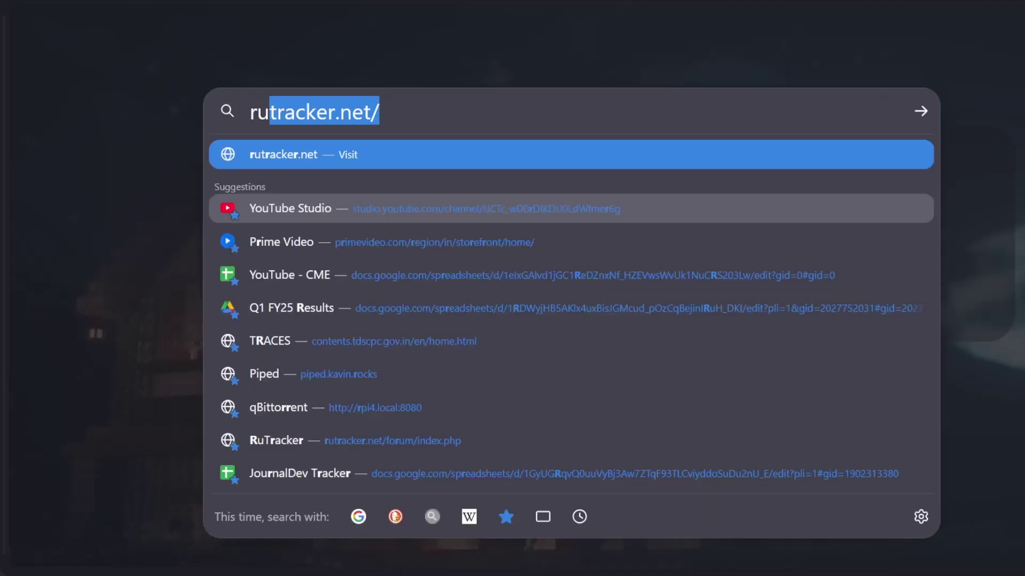
# - Google 'rufus' and download rufus-4.6.exe from the rufus.ie Download section
pyautogui.write('fu')
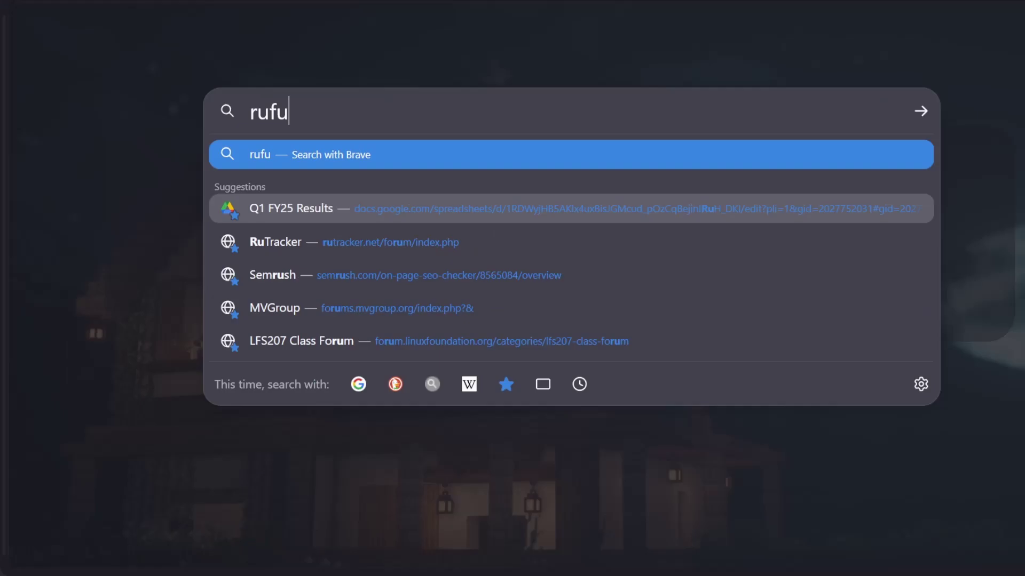
pyautogui.write('s')
pyautogui.press('Down')
pyautogui.press('Return')
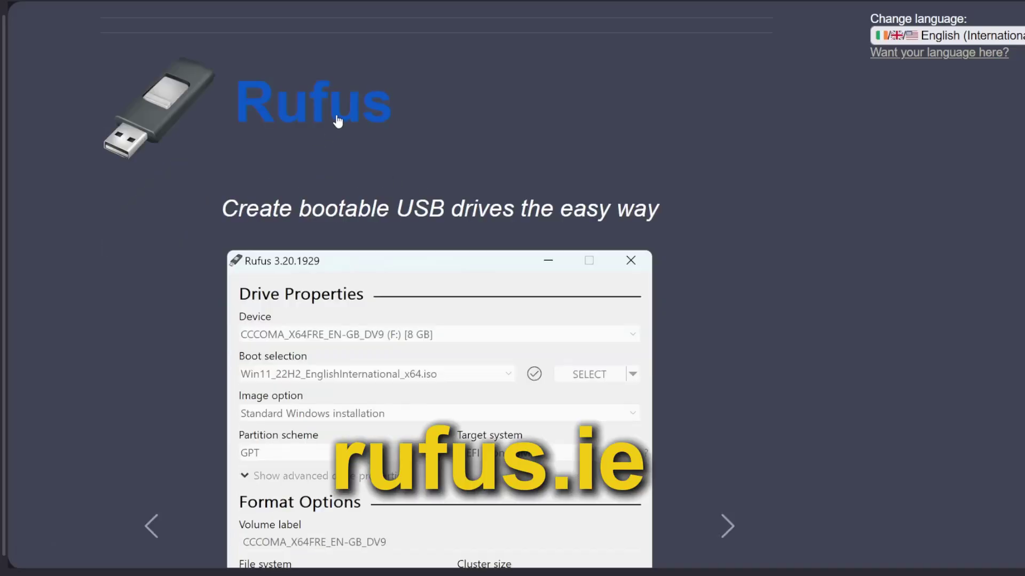
pyautogui.scroll(-13, 482, 197)
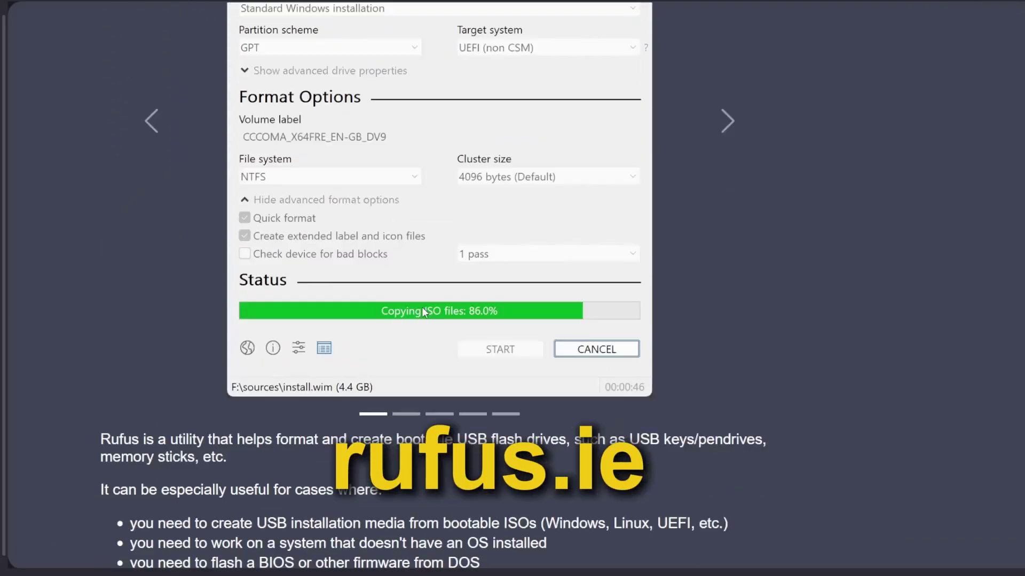
pyautogui.scroll(-2, 426, 312)
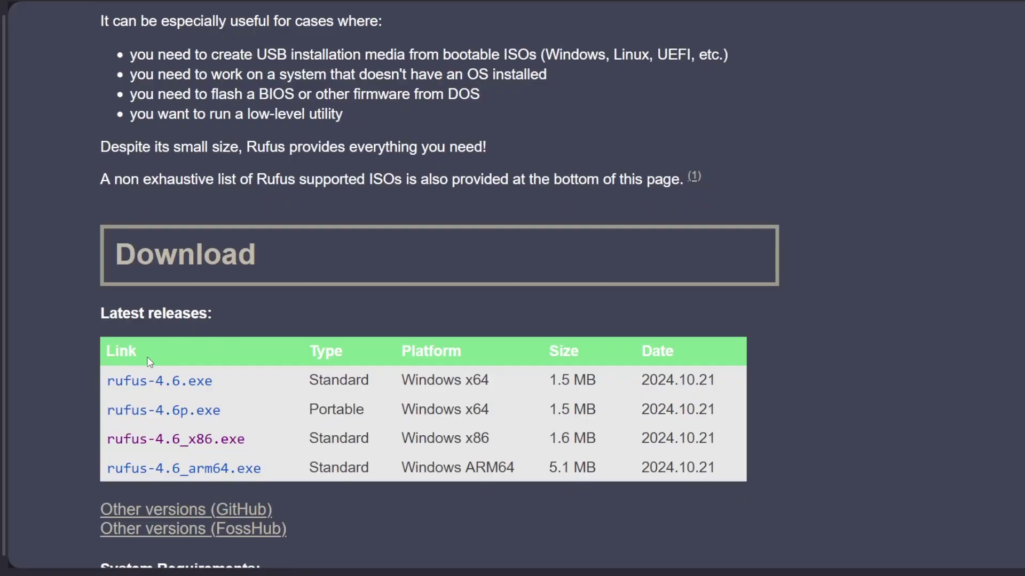
pyautogui.click(158, 384)
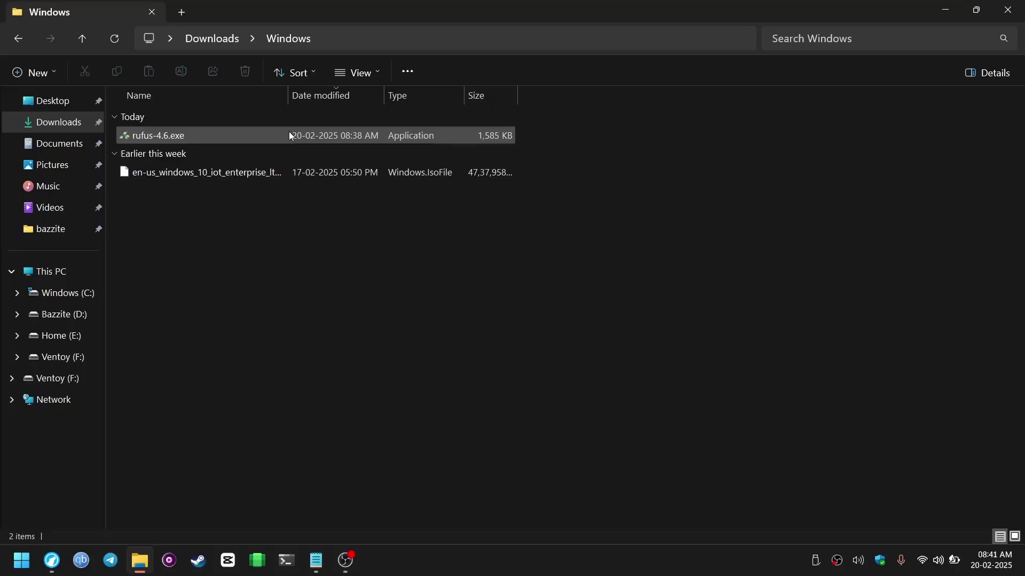
# - Launch Rufus, target the 32 GB Ventoy (F:) drive and load the LTSC 2021 ISO
pyautogui.doubleClick(290, 133)
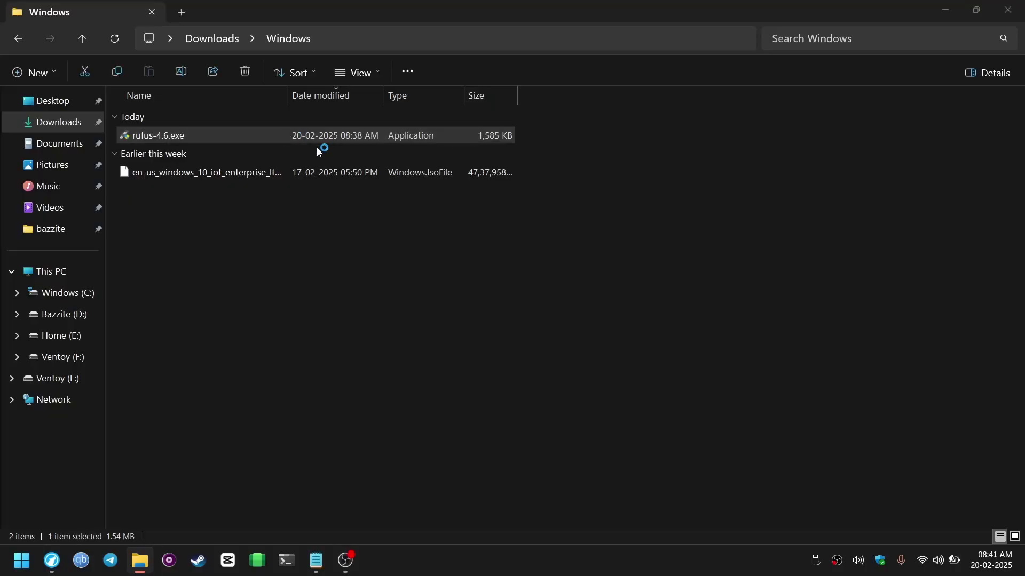
pyautogui.click(472, 112)
pyautogui.click(472, 119)
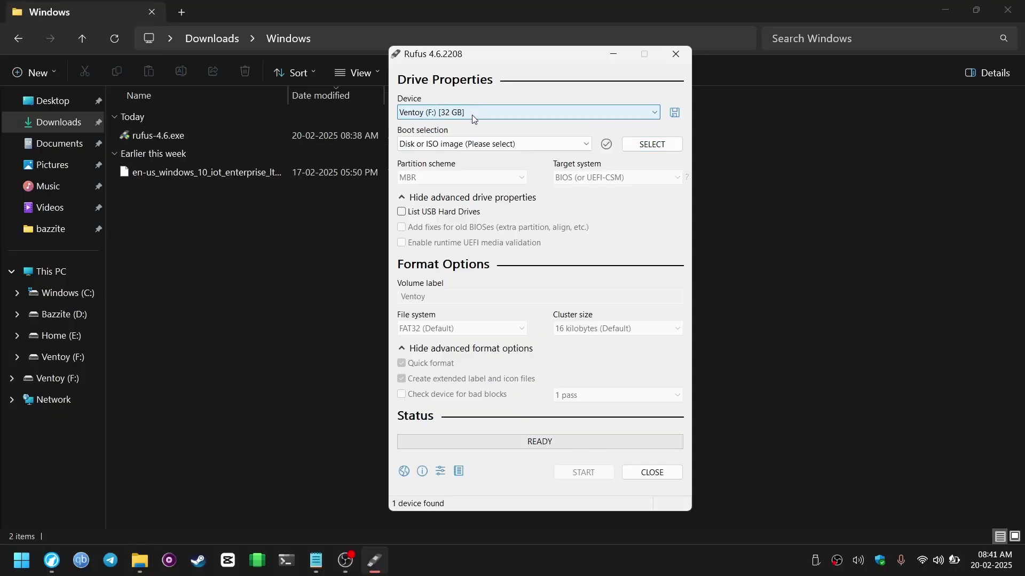
pyautogui.click(649, 143)
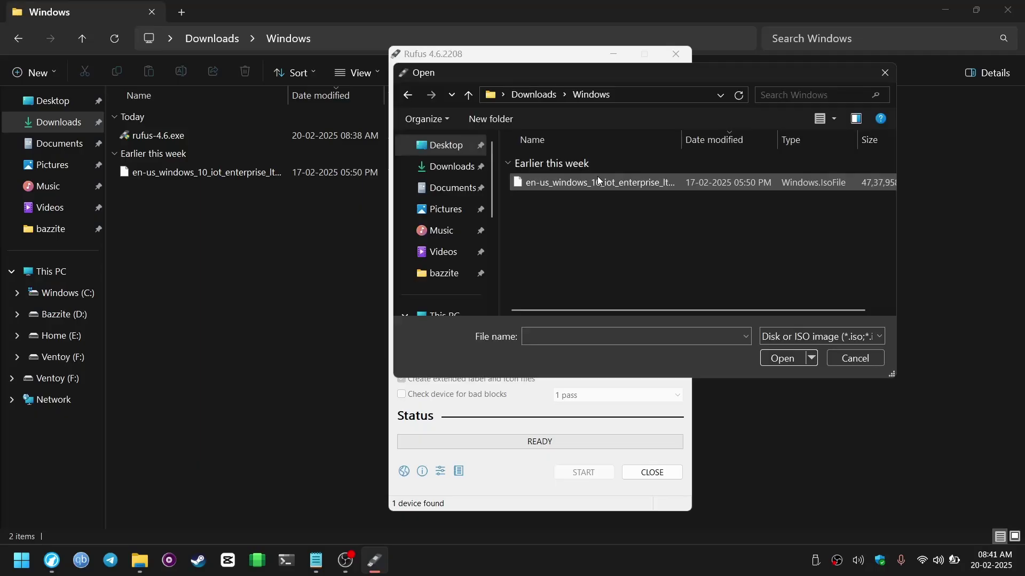
pyautogui.doubleClick(598, 178)
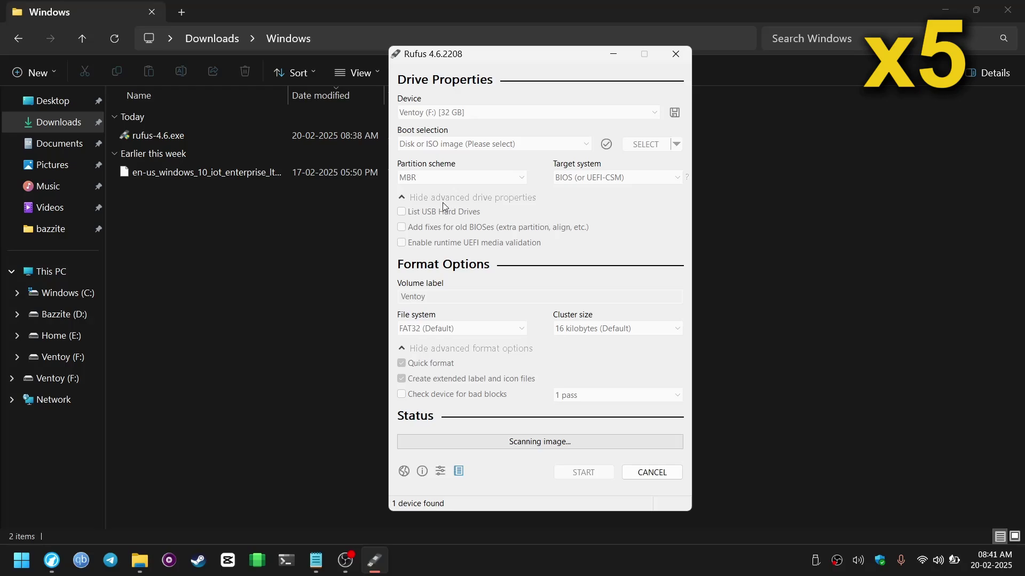
# - Start Rufus and toggle the local account option in the Windows User Experience dialog
pyautogui.moveTo(568, 40); pyautogui.dragTo(530, 40)
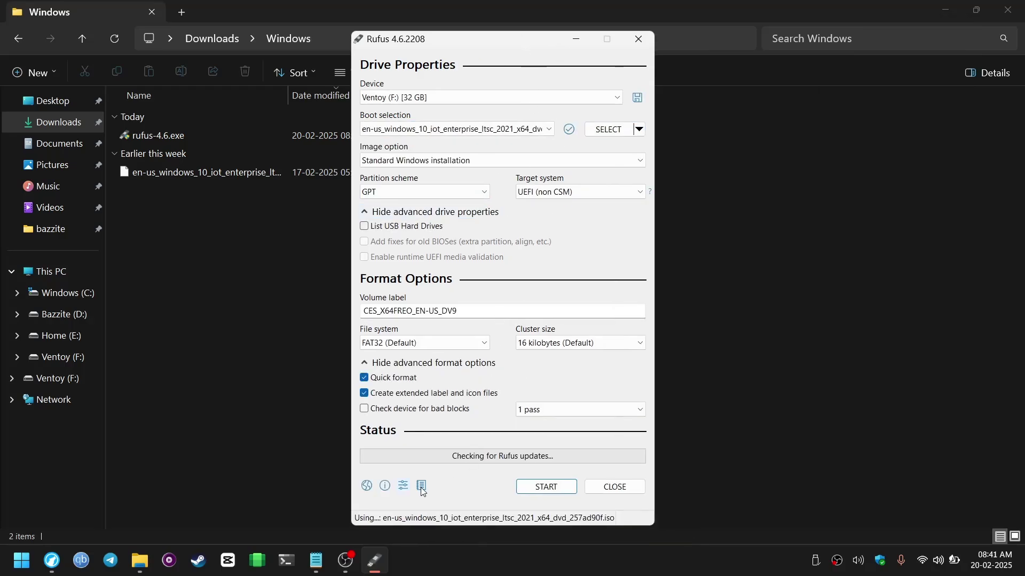
pyautogui.click(521, 490)
pyautogui.moveTo(579, 257); pyautogui.dragTo(520, 247)
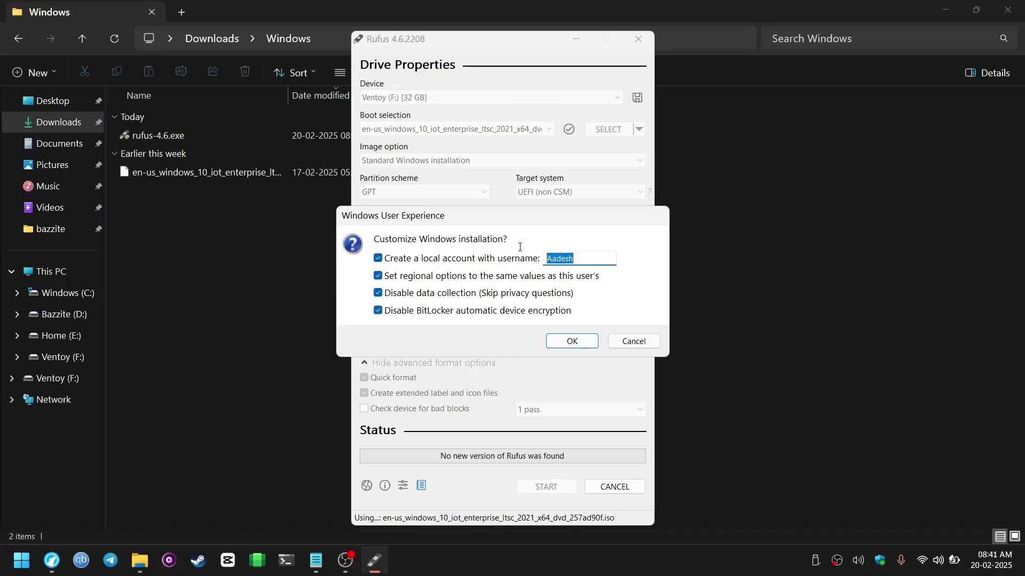
pyautogui.click(532, 261)
pyautogui.click(527, 262)
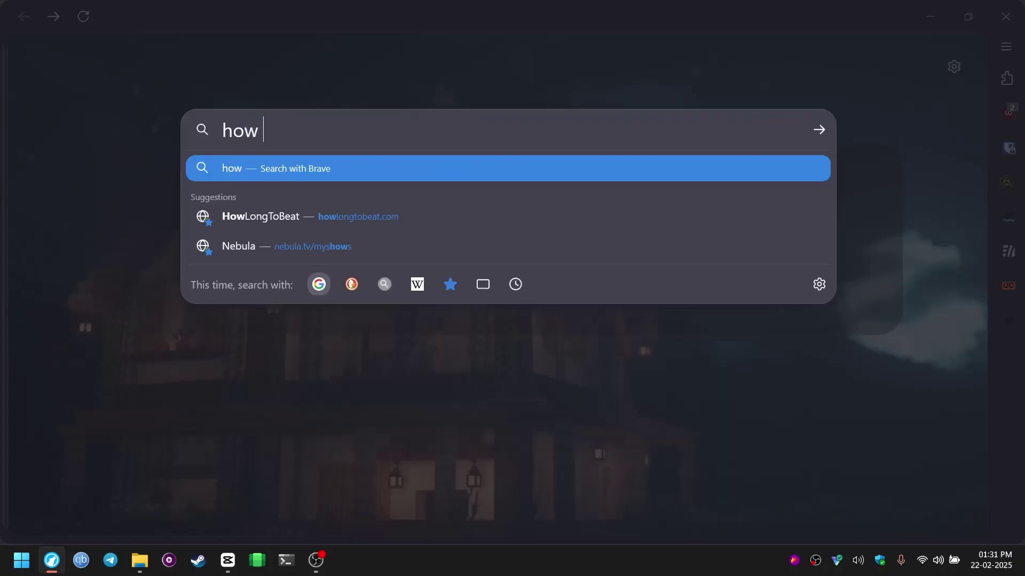
# - Search Google for 'how to go to bios menu'
pyautogui.write(' go to')
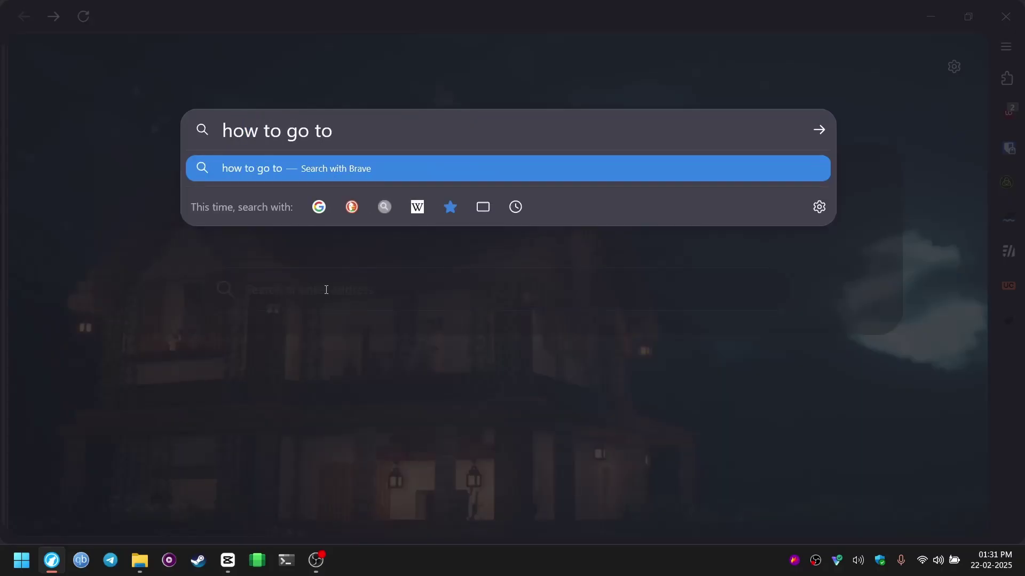
pyautogui.write(' bios menu')
pyautogui.press('Tab')
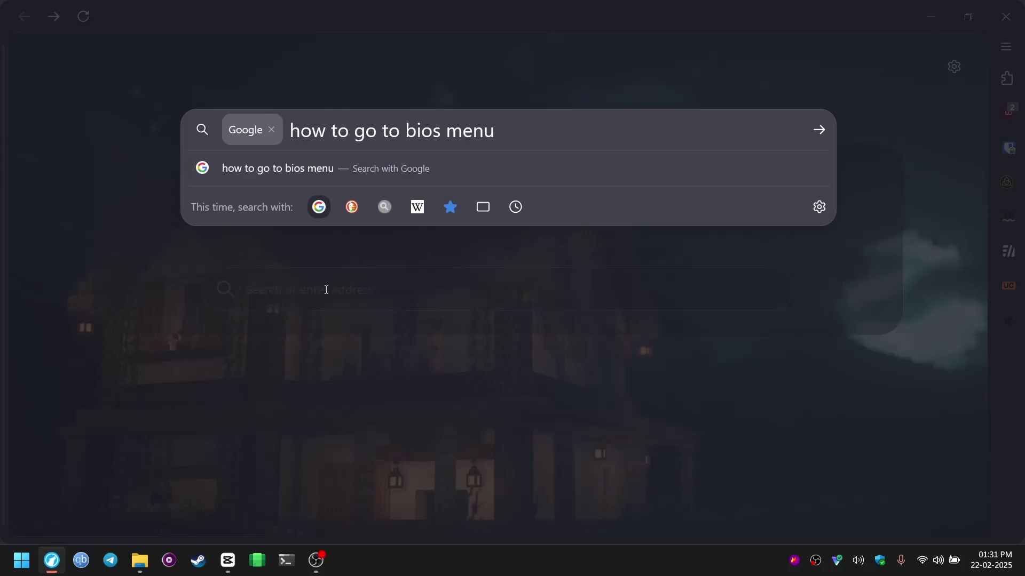
pyautogui.press('Return')
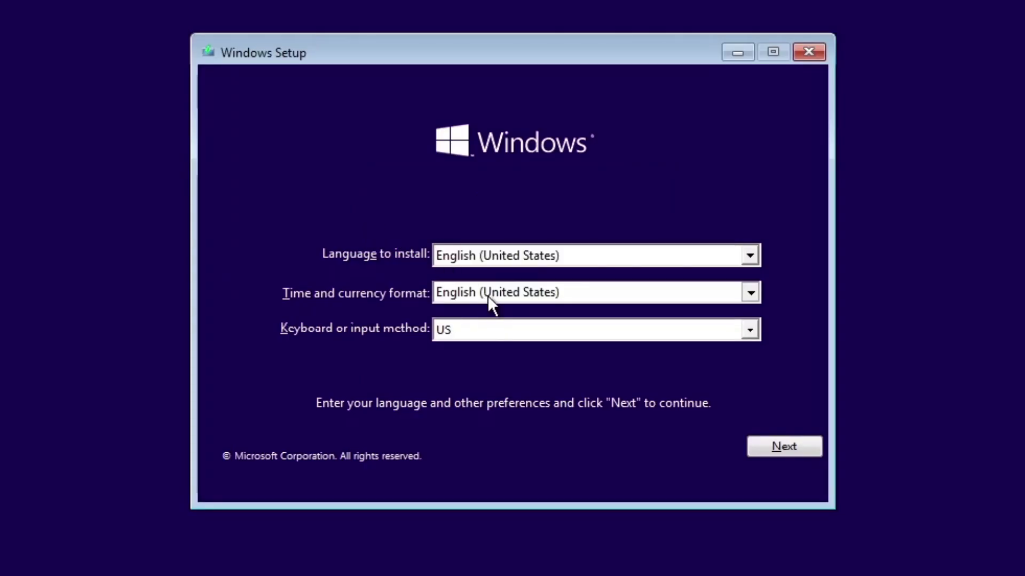
# - Set time and currency format to English (World), keeping English (United States) as the install language
pyautogui.click(488, 295)
pyautogui.click(450, 345)
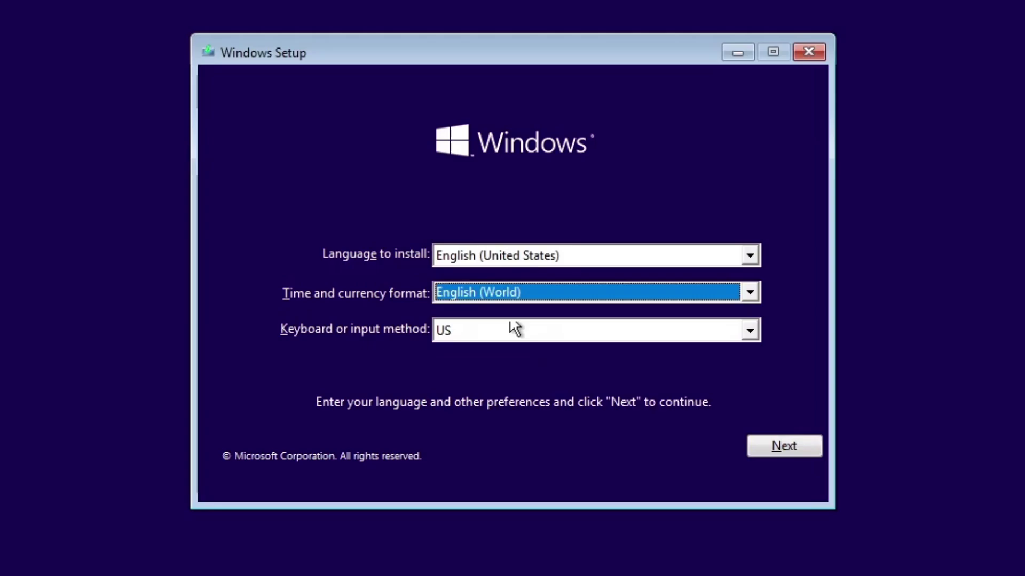
pyautogui.click(520, 255)
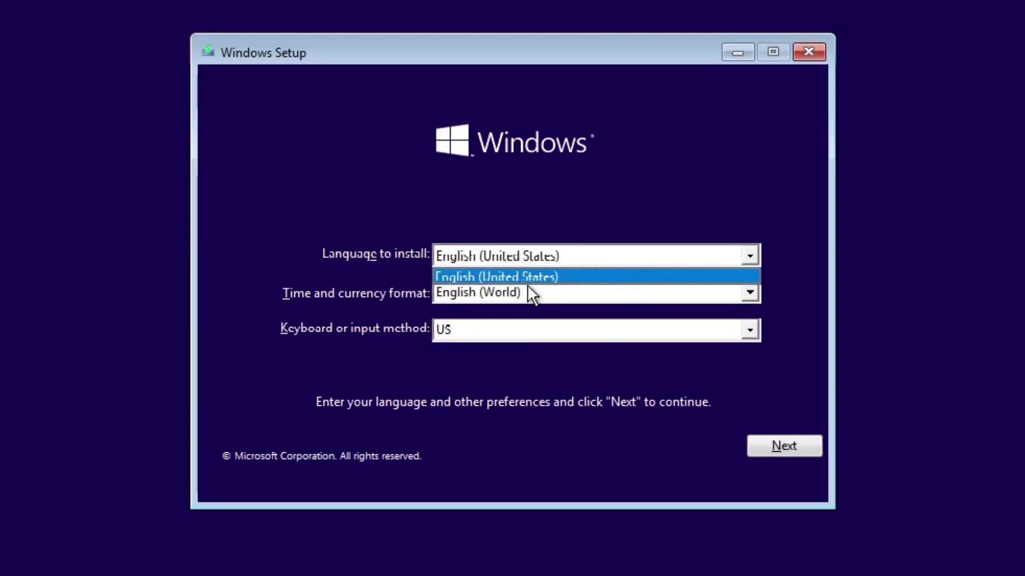
pyautogui.click(510, 296)
pyautogui.press('Tab')
pyautogui.press('Tab')
pyautogui.press('Tab')
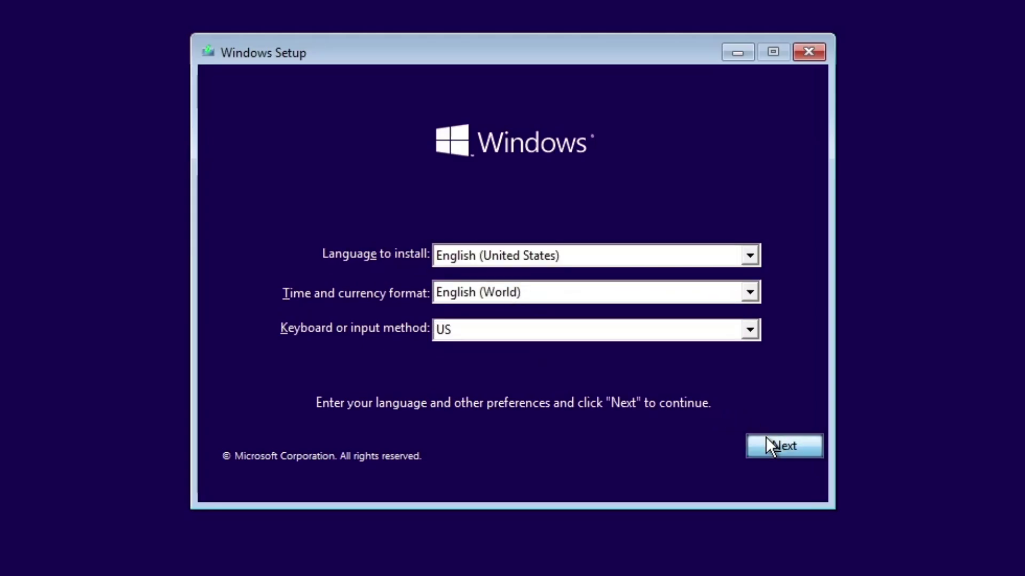
pyautogui.click(766, 437)
# - Install without a product key, choosing Windows 10 IoT Enterprise LTSC and accepting the license terms
pyautogui.click(542, 297)
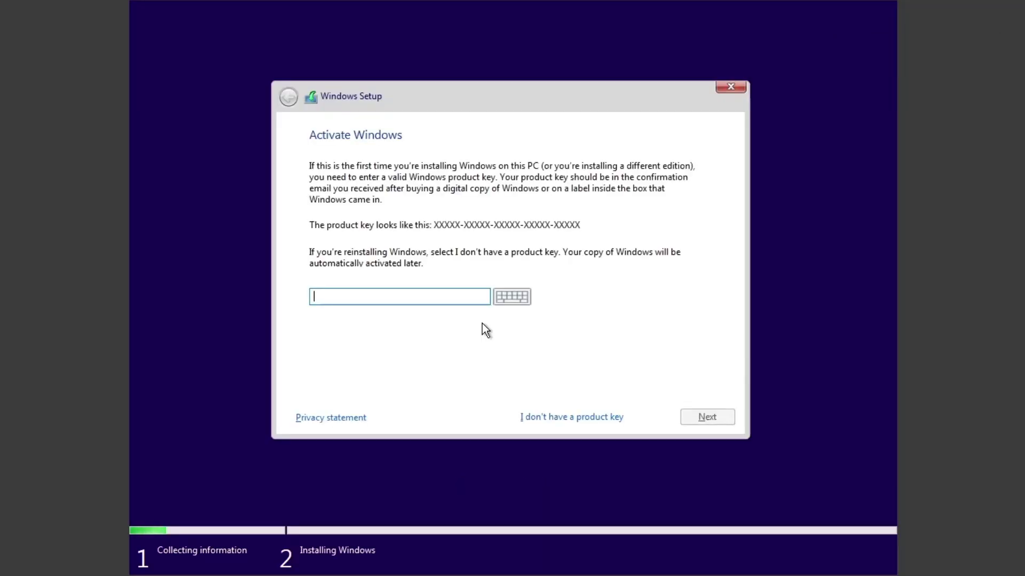
pyautogui.click(583, 417)
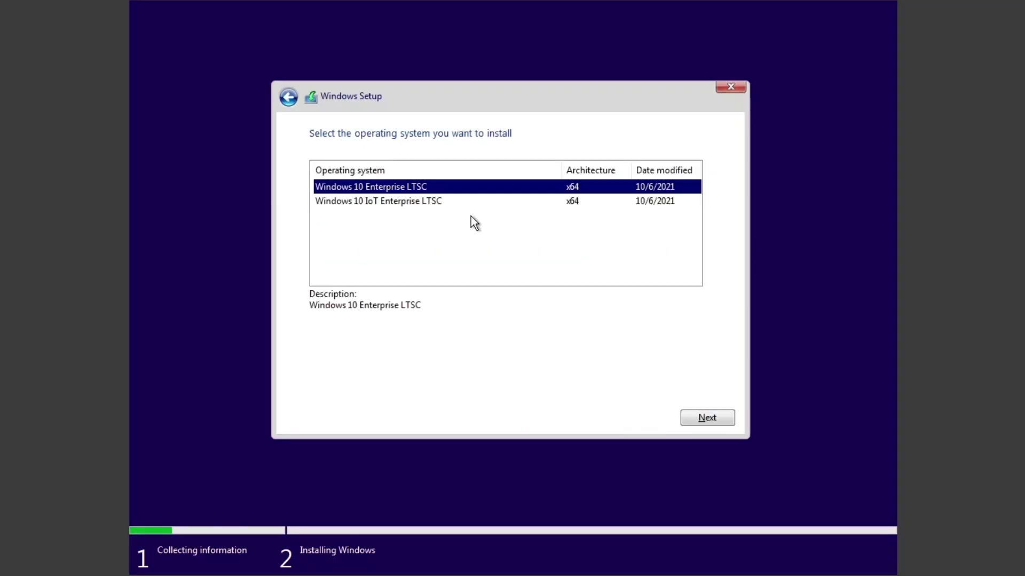
pyautogui.click(393, 203)
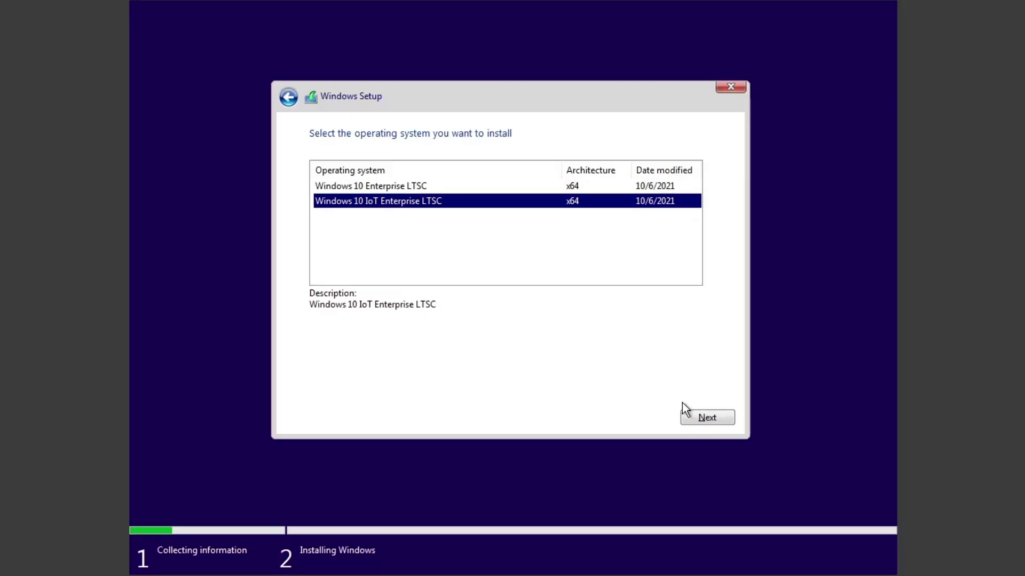
pyautogui.click(694, 418)
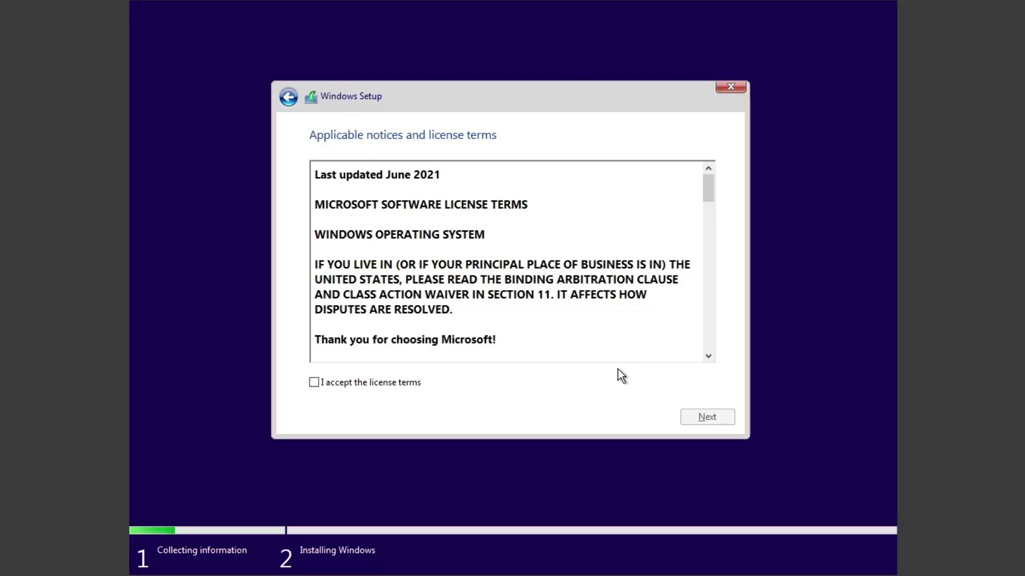
pyautogui.click(405, 382)
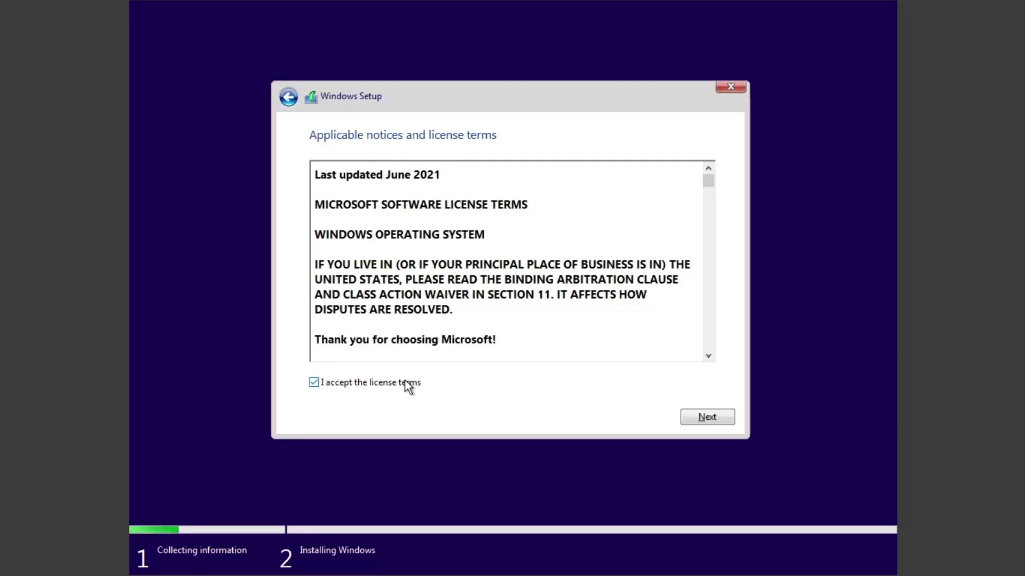
pyautogui.click(694, 418)
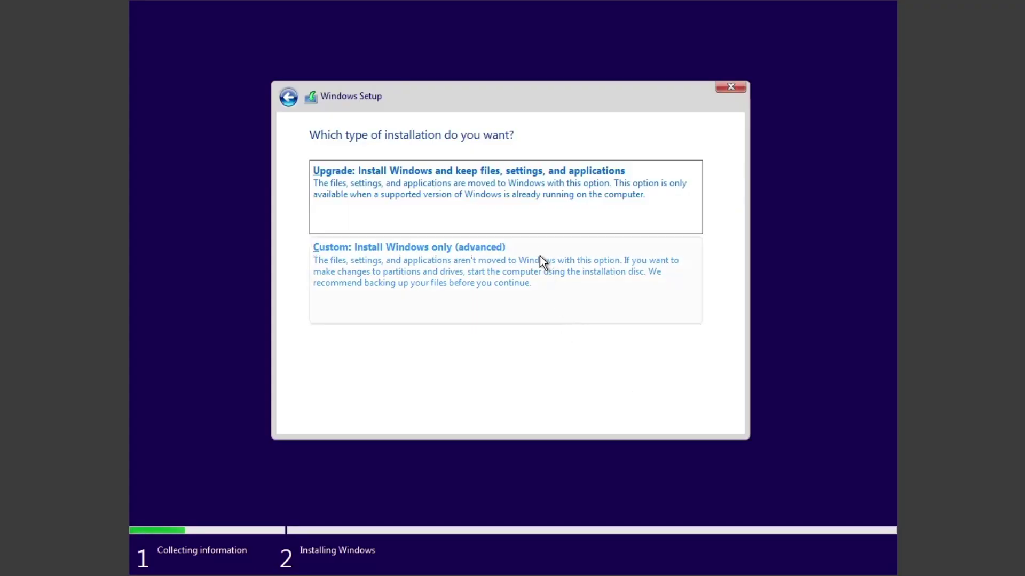
# - Run a Custom install onto Drive 0's 50 GB unallocated space
pyautogui.click(512, 262)
pyautogui.click(447, 204)
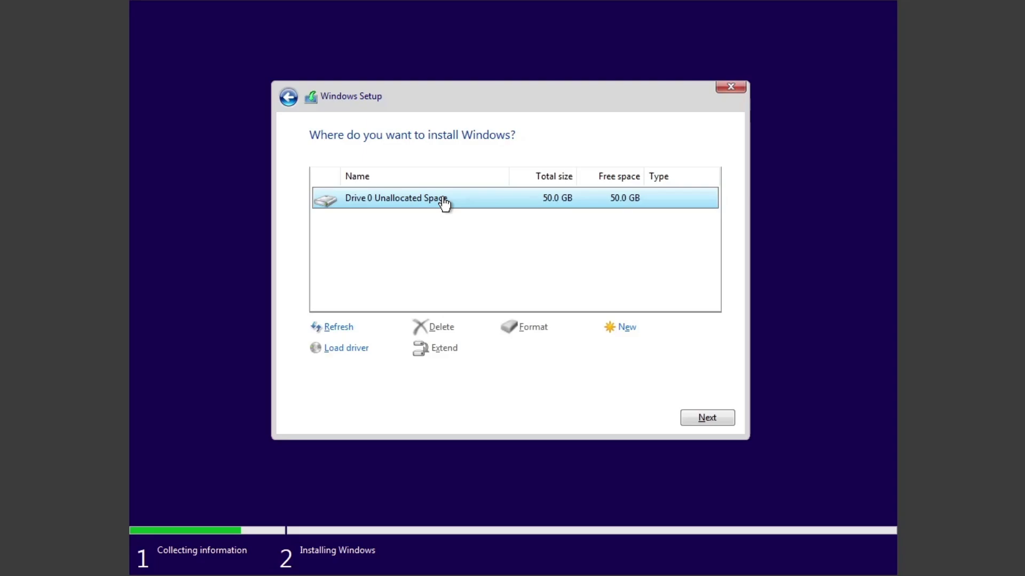
pyautogui.click(684, 414)
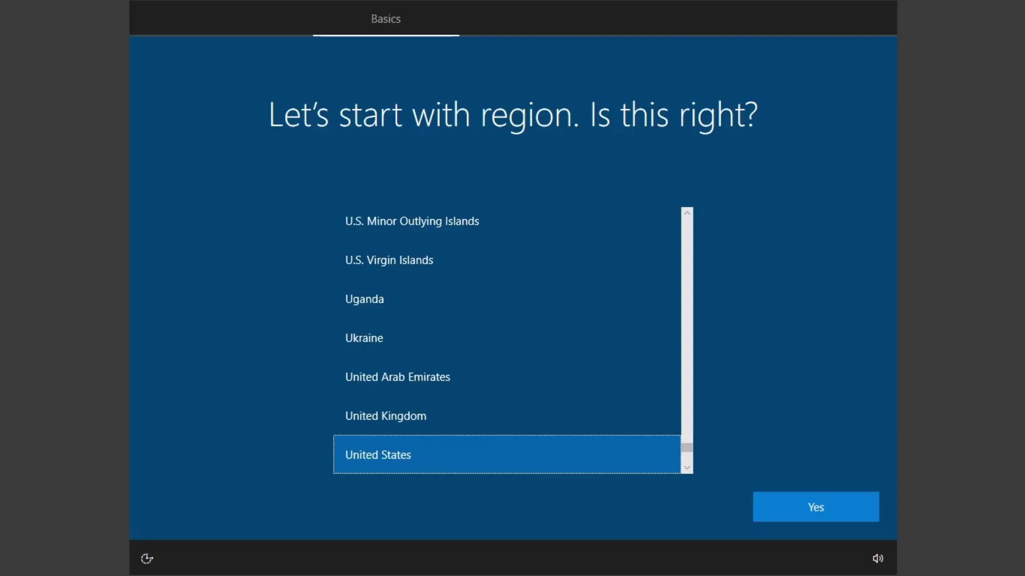
# - Choose India as the region, confirm the English (India) keyboard and skip a second layout
pyautogui.scroll(3, 531, 368)
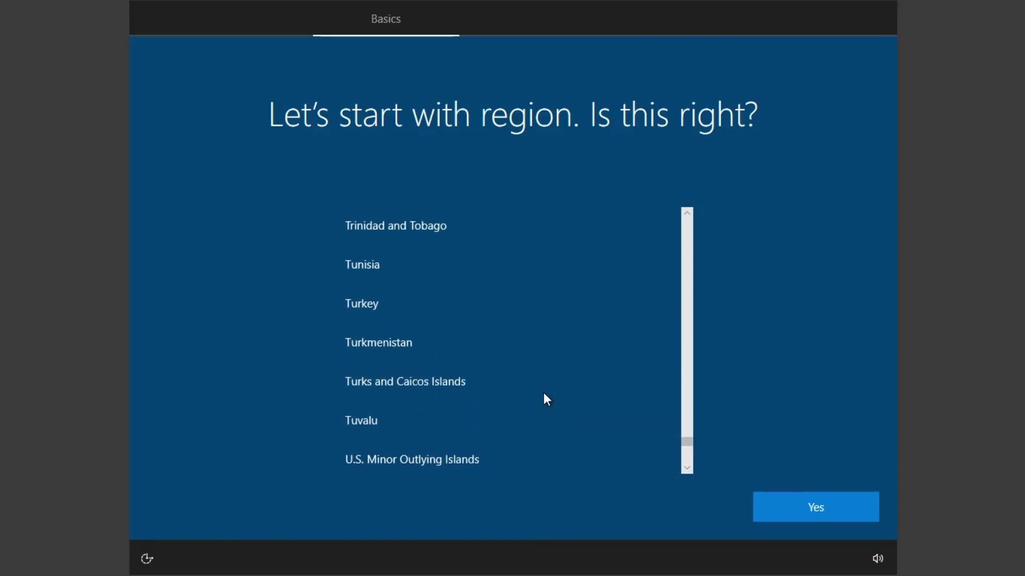
pyautogui.scroll(20, 544, 393)
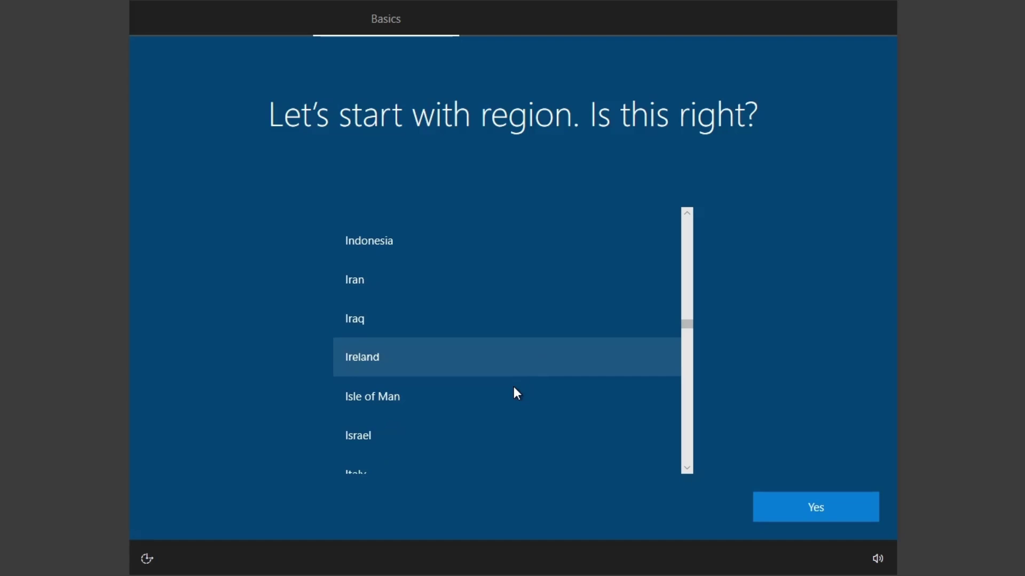
pyautogui.scroll(1, 498, 251)
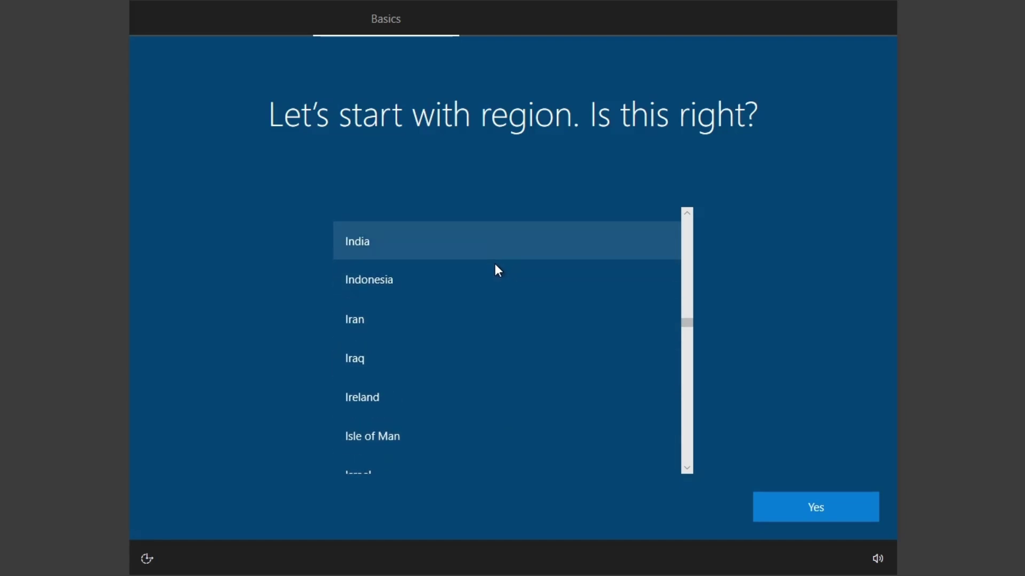
pyautogui.click(499, 247)
pyautogui.click(835, 510)
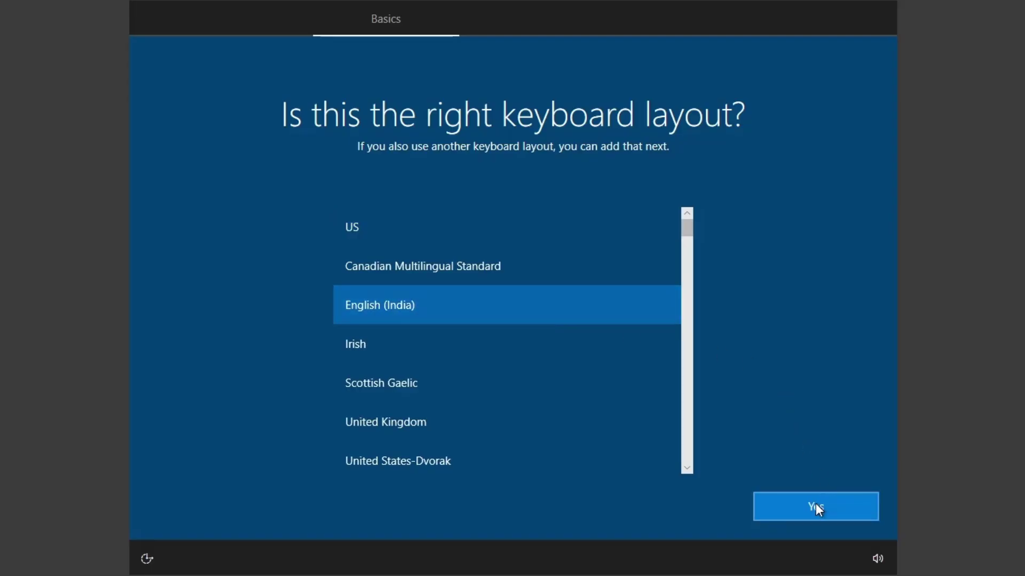
pyautogui.click(818, 508)
pyautogui.click(814, 506)
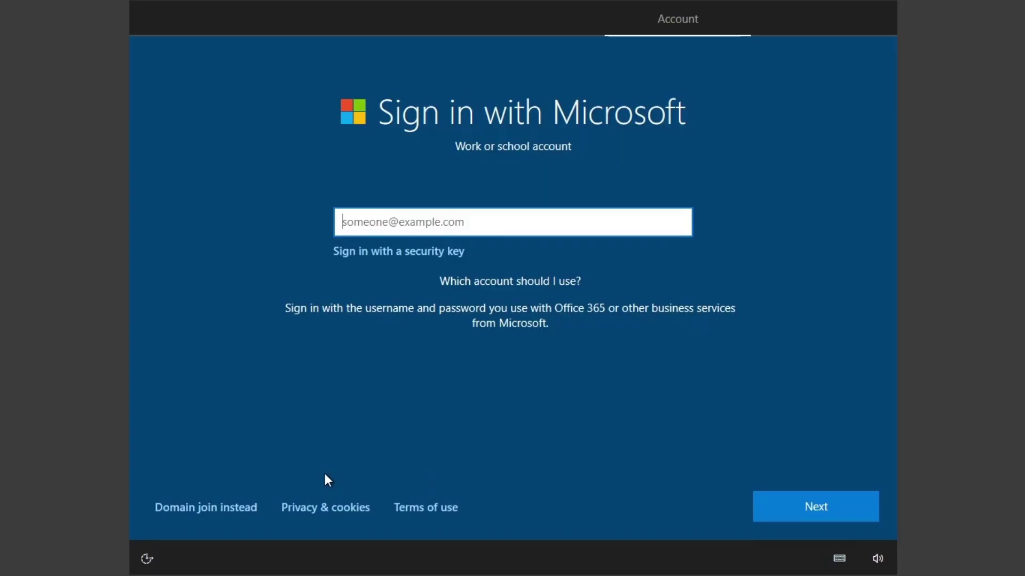
# - Skip the Microsoft email sign-in, then enter and confirm the account password
pyautogui.click(488, 307)
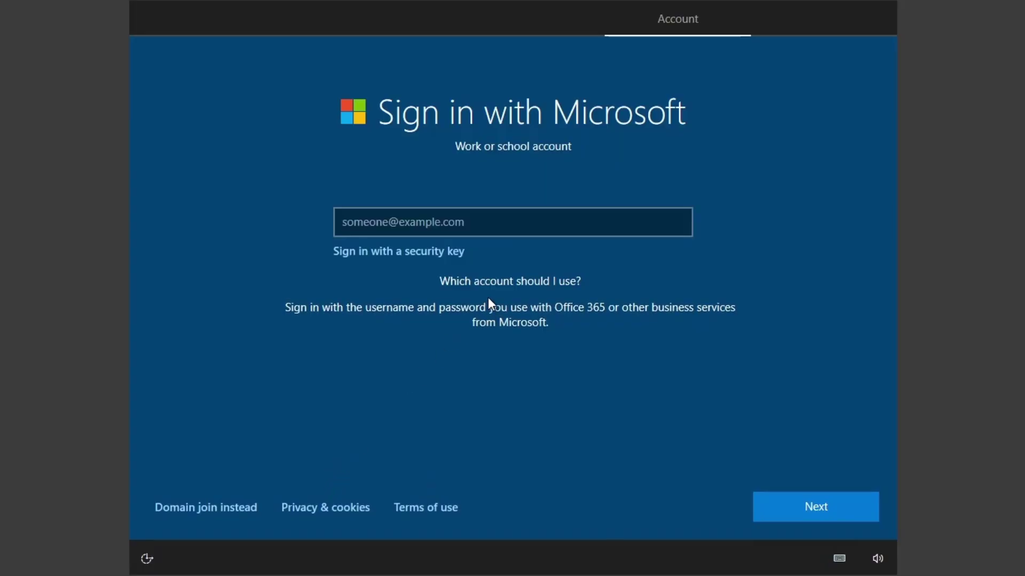
pyautogui.click(503, 233)
pyautogui.click(766, 505)
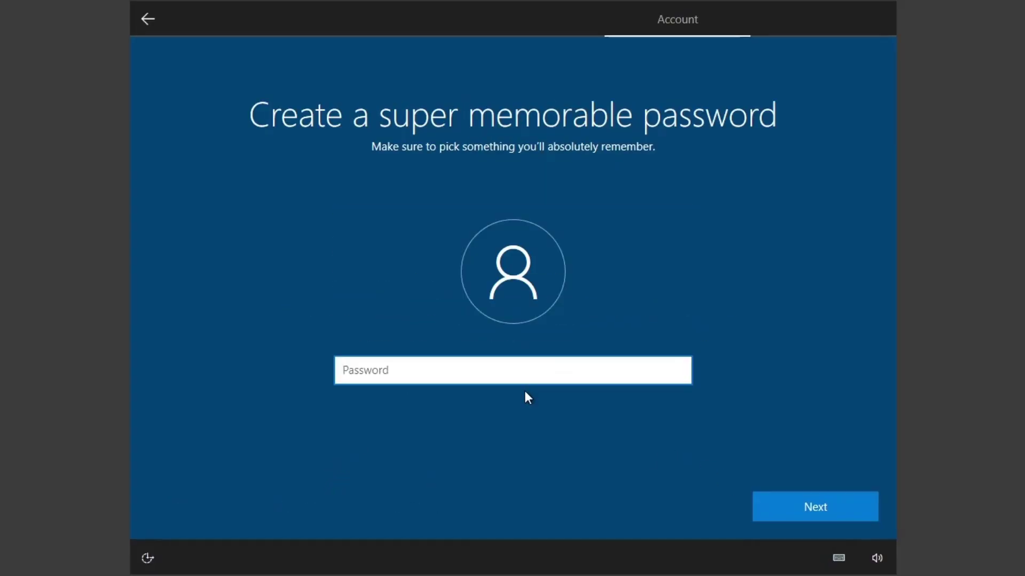
pyautogui.write('********')
pyautogui.write('******')
pyautogui.press('Return')
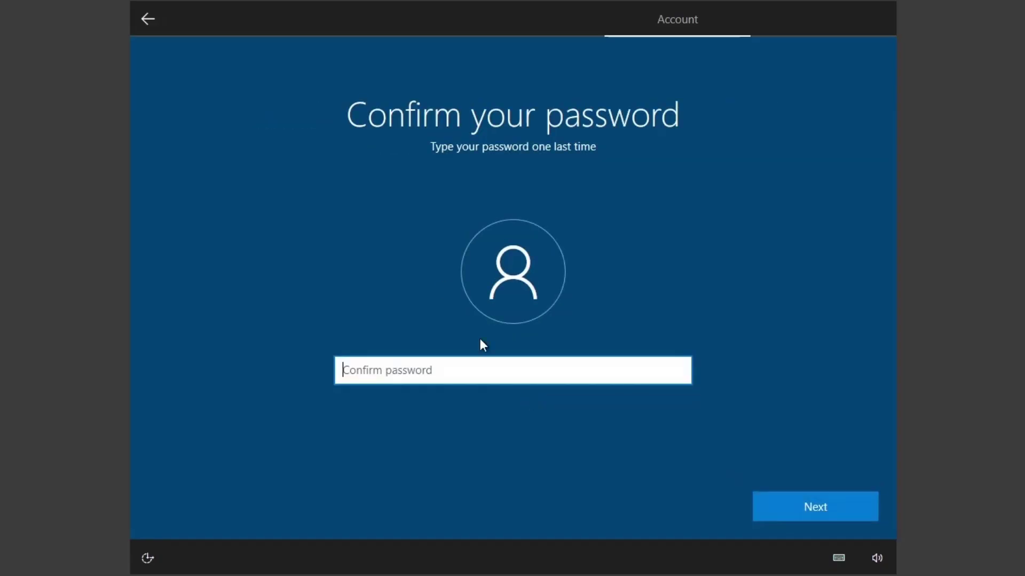
pyautogui.write('*')
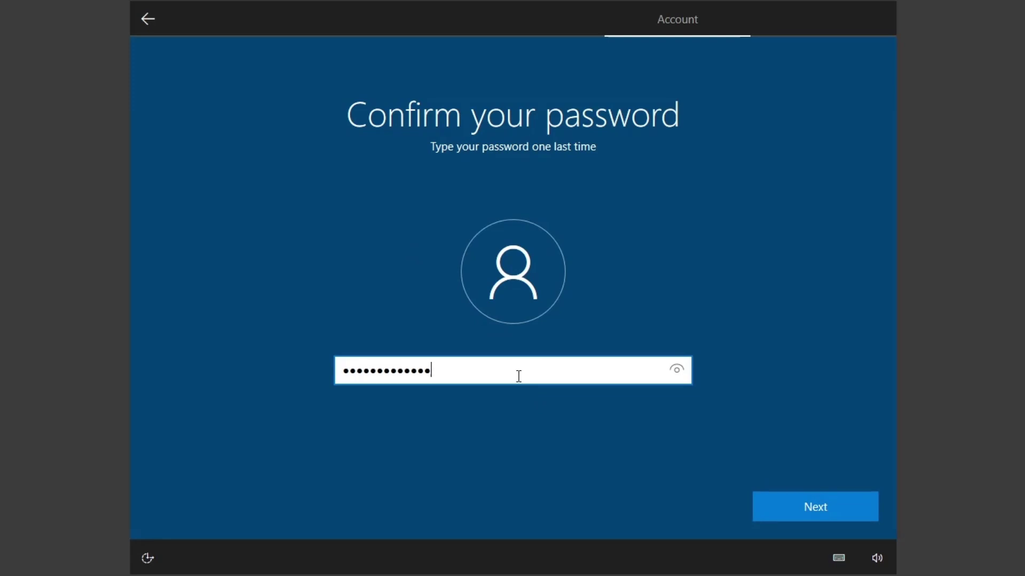
pyautogui.press('Return')
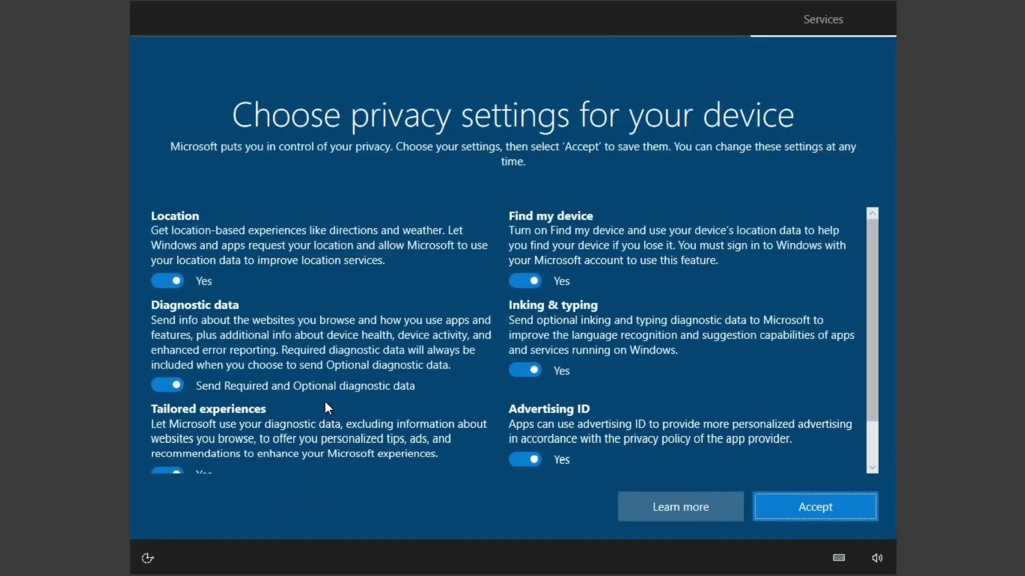
# - Set location, find my device, inking, tailored experiences and advertising ID to No; diagnostics to Required only
pyautogui.click(177, 278)
pyautogui.click(174, 384)
pyautogui.scroll(-2, 177, 400)
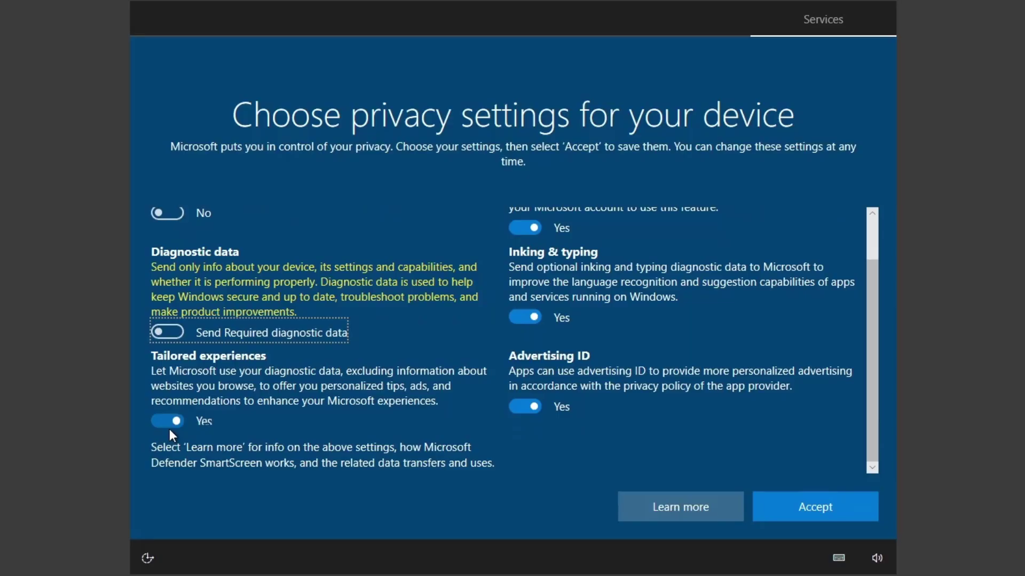
pyautogui.click(169, 422)
pyautogui.click(525, 421)
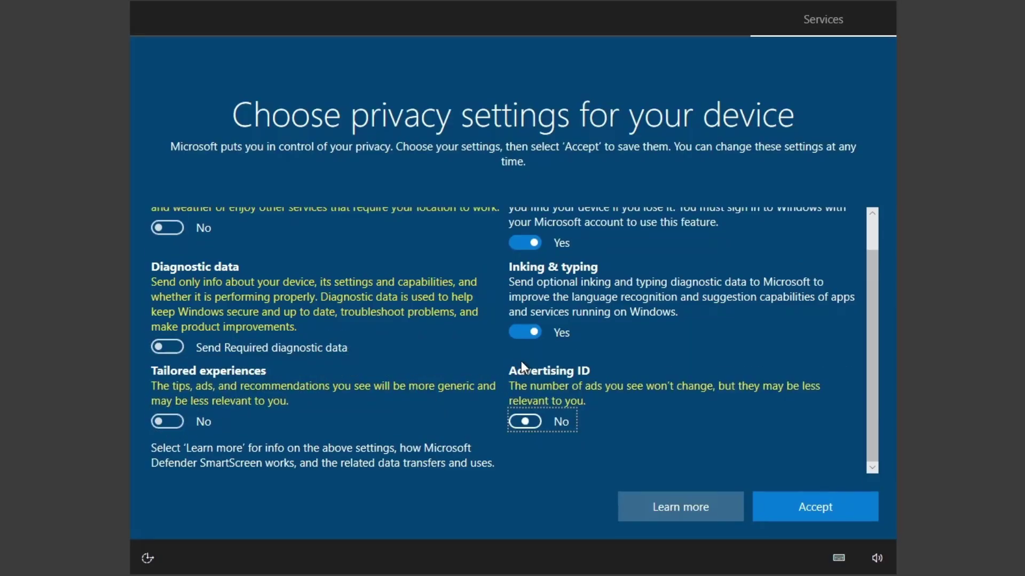
pyautogui.click(524, 333)
pyautogui.scroll(2, 523, 320)
pyautogui.click(524, 269)
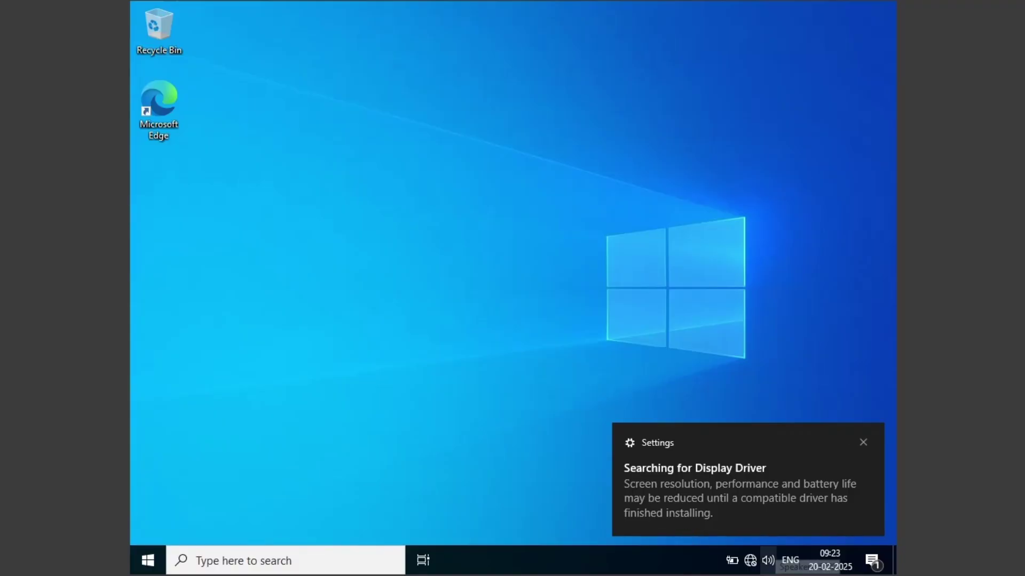
# - Turn on Wi-Fi from quick settings and open Windows Update from the notification
pyautogui.click(775, 562)
pyautogui.click(927, 330)
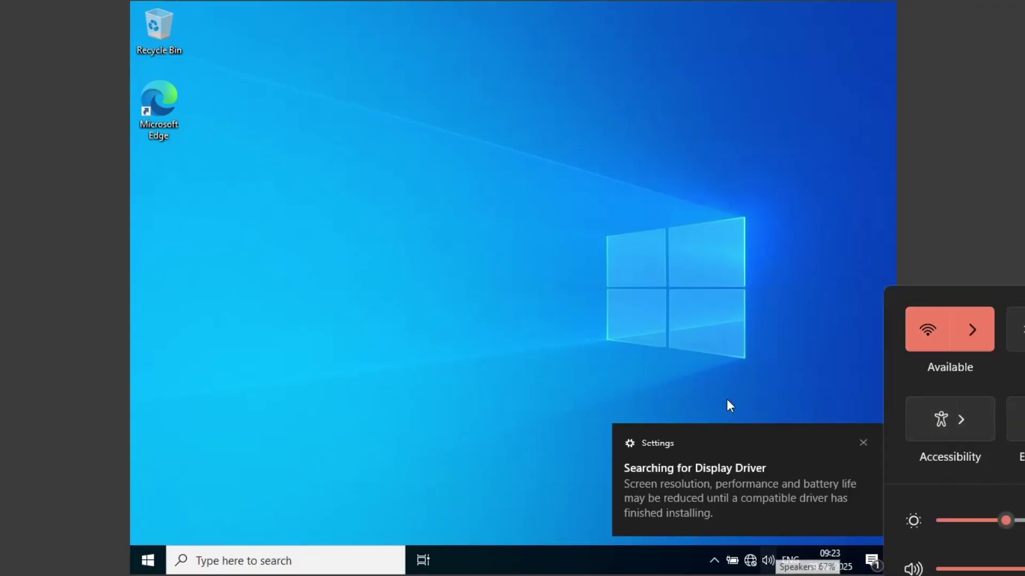
pyautogui.click(728, 401)
pyautogui.click(773, 472)
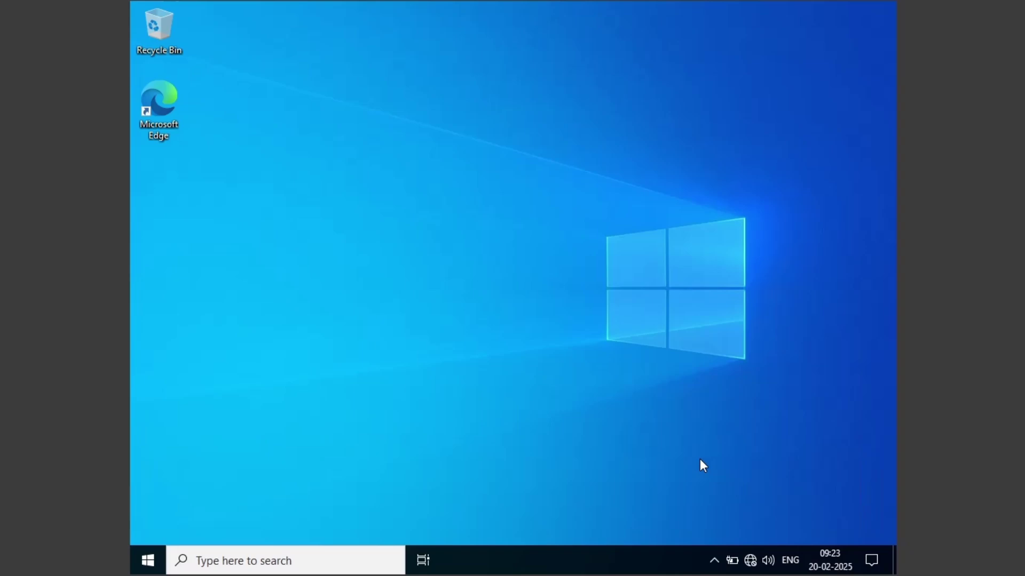
# - Open Task Manager to its Performance view
pyautogui.click(714, 563)
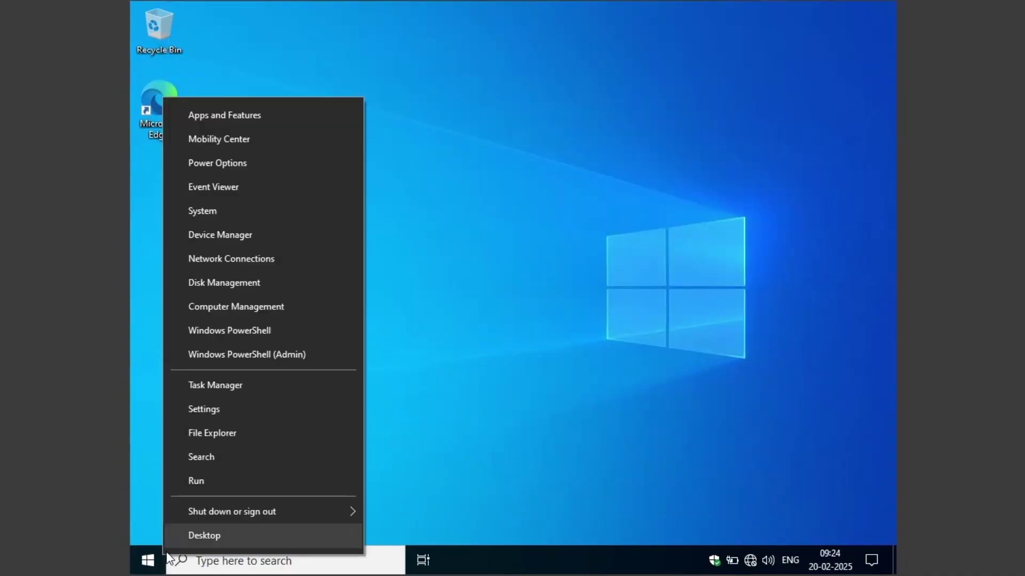
pyautogui.press('Up')
pyautogui.click(207, 386)
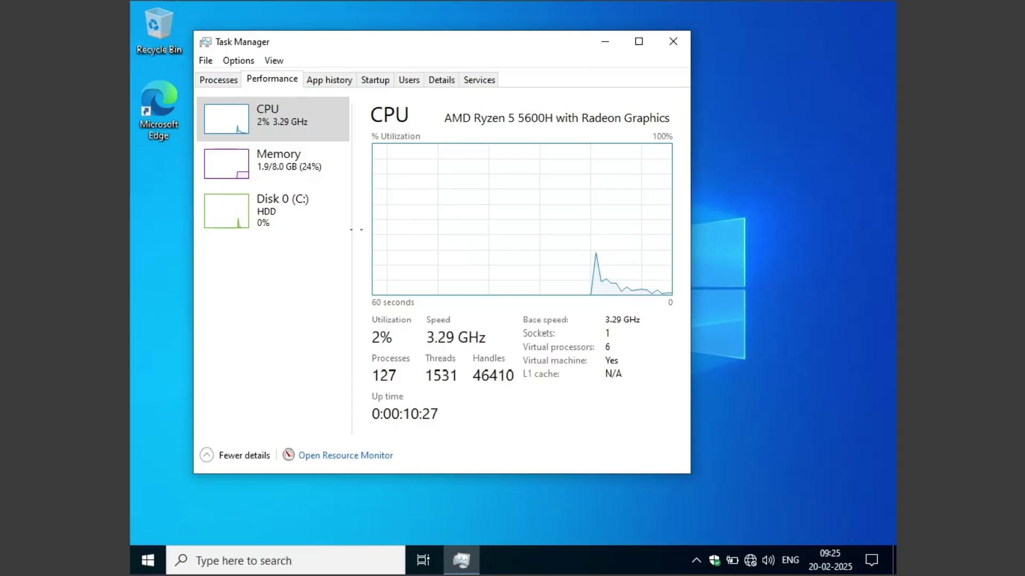
# - Review Memory and Disk 0 (C:) usage in Task Manager, then close it
pyautogui.click(316, 180)
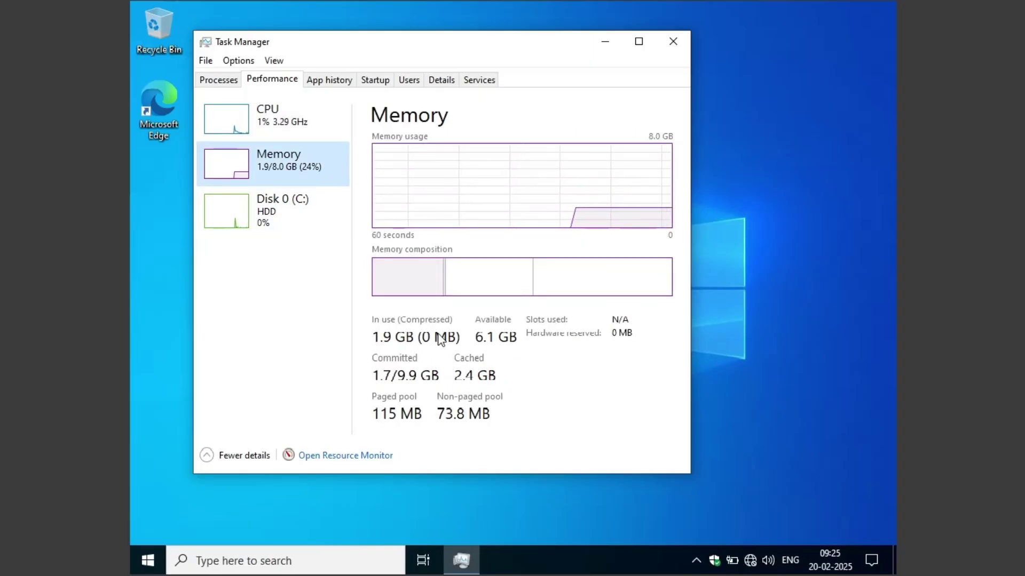
pyautogui.click(297, 207)
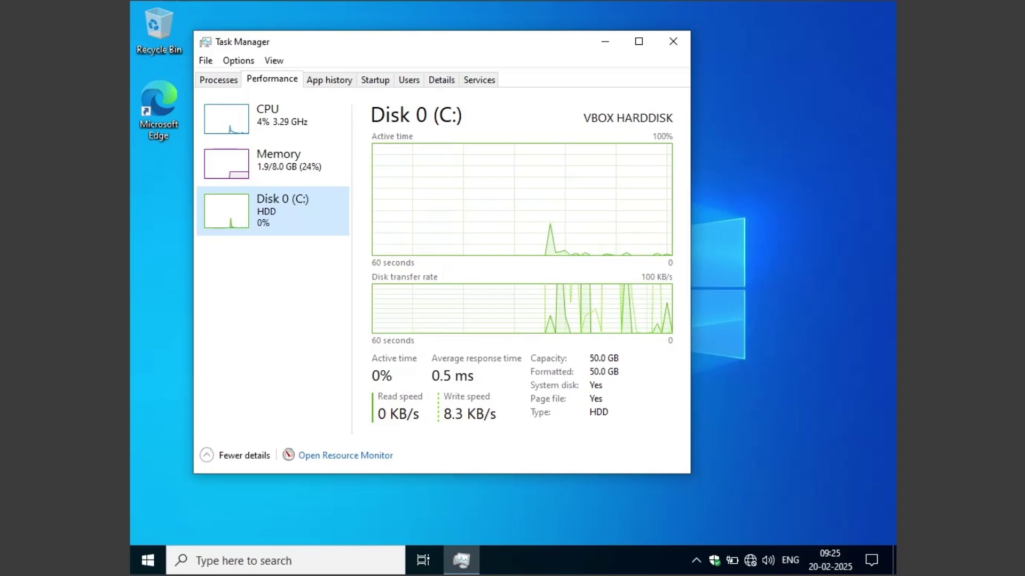
pyautogui.click(673, 41)
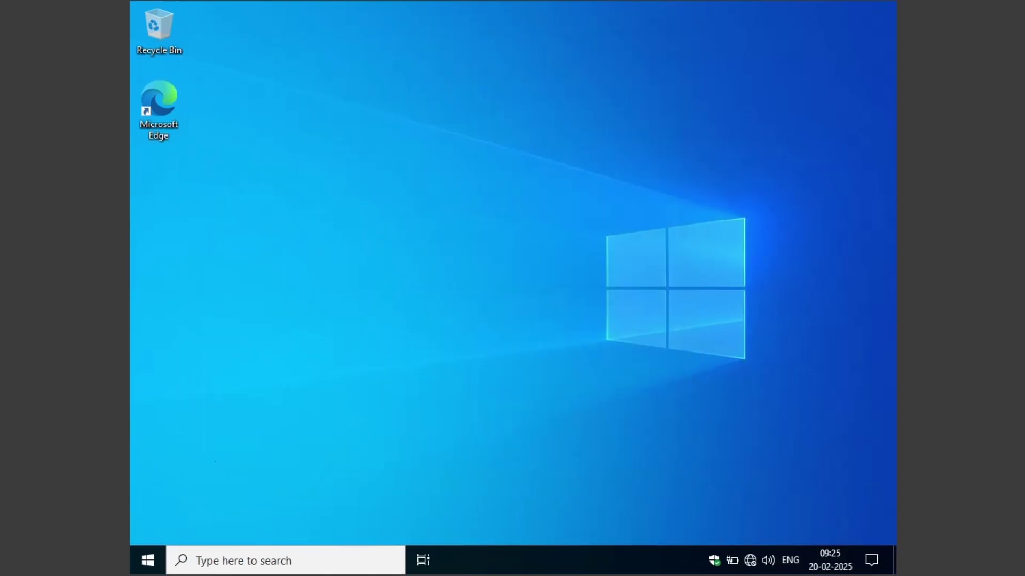
# - Eject the installation disc from CD Drive (D:) under This PC in File Explorer
pyautogui.press('super+e')
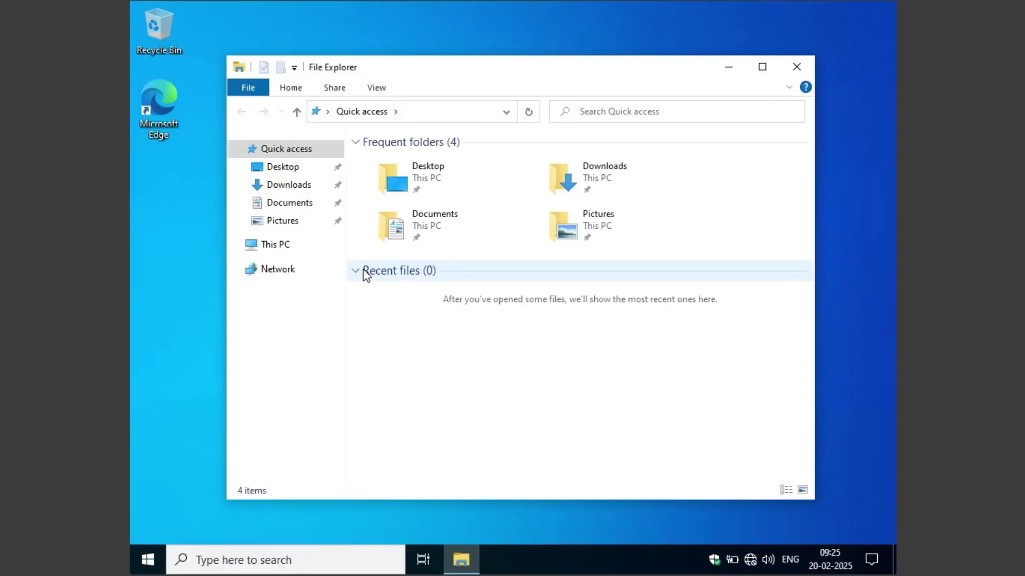
pyautogui.click(357, 271)
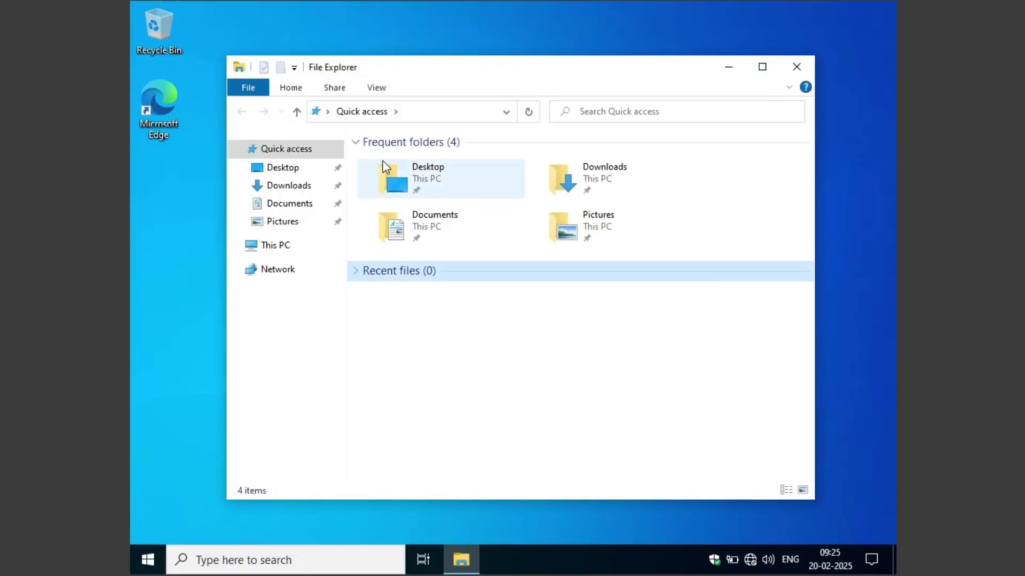
pyautogui.click(275, 245)
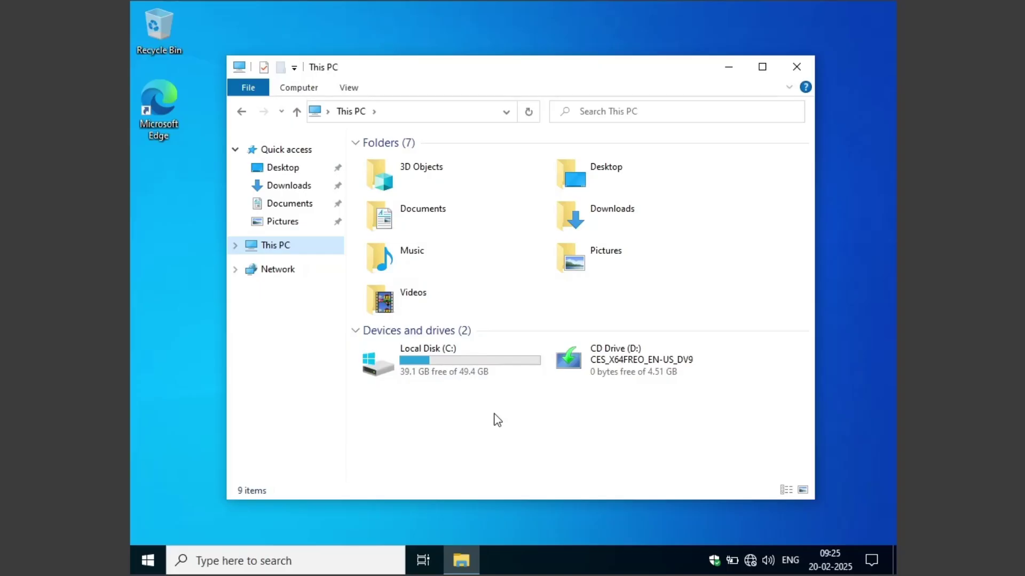
pyautogui.click(355, 143)
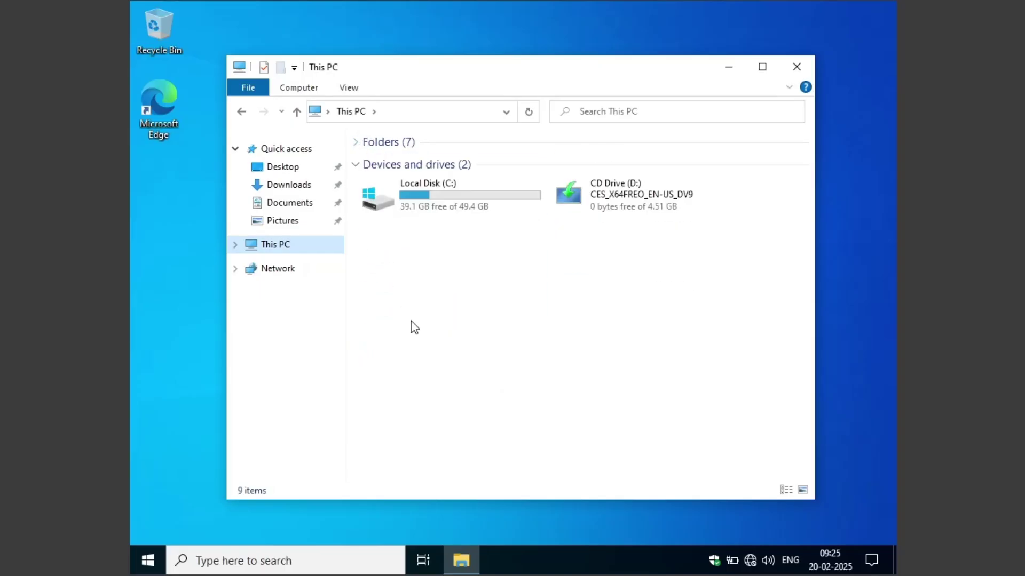
pyautogui.click(415, 327)
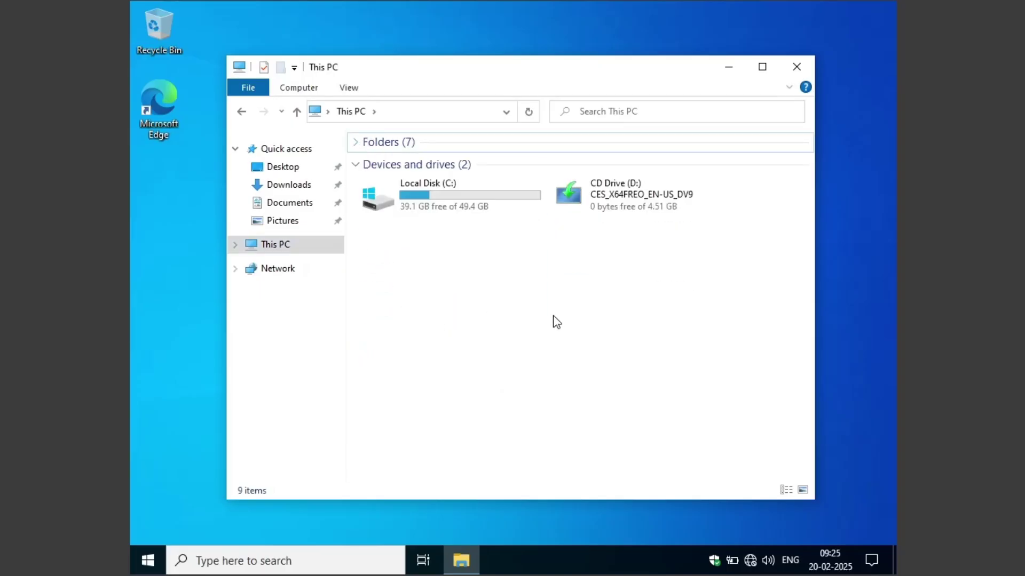
pyautogui.rightClick(619, 202)
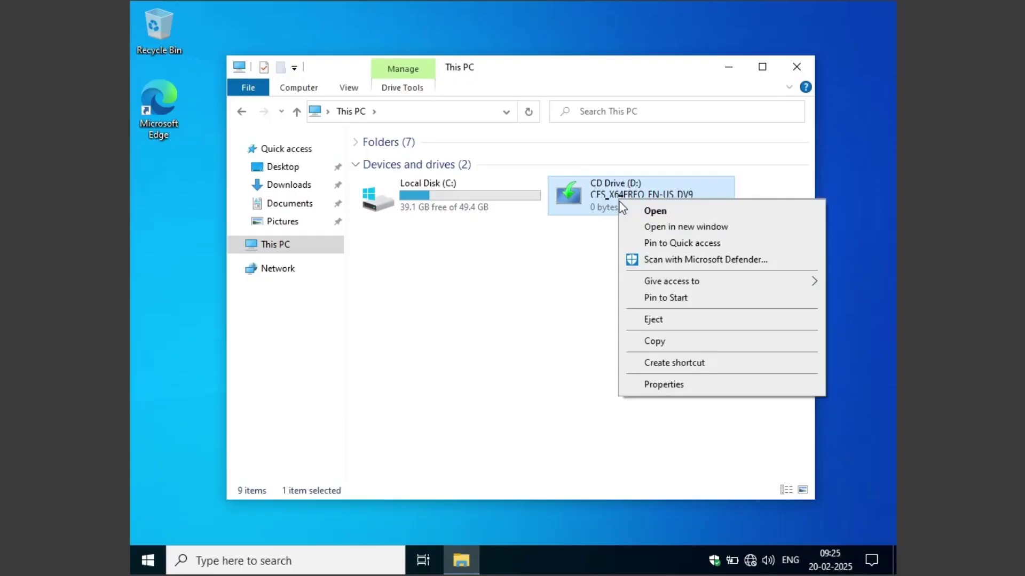
pyautogui.click(656, 320)
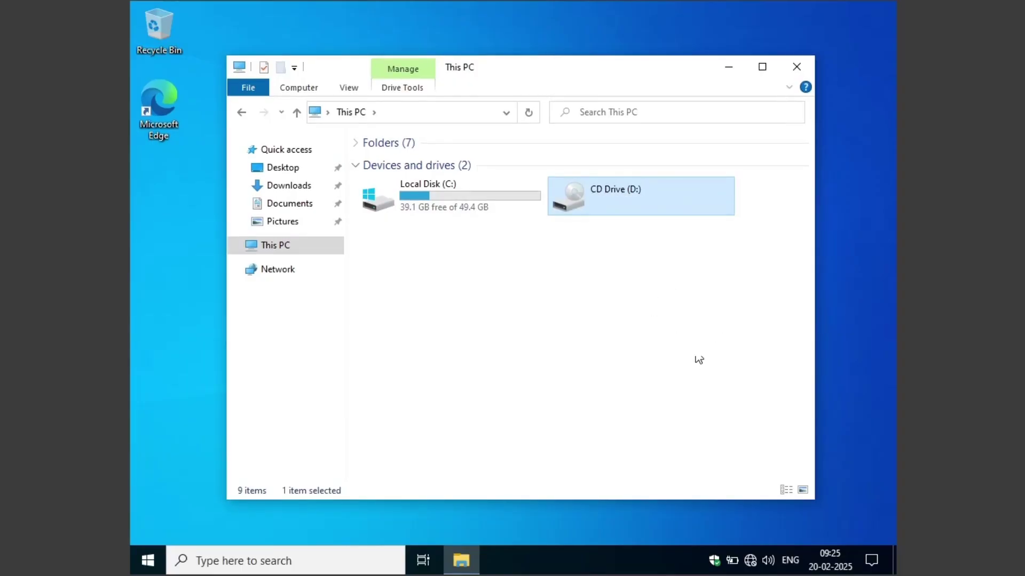
pyautogui.click(610, 290)
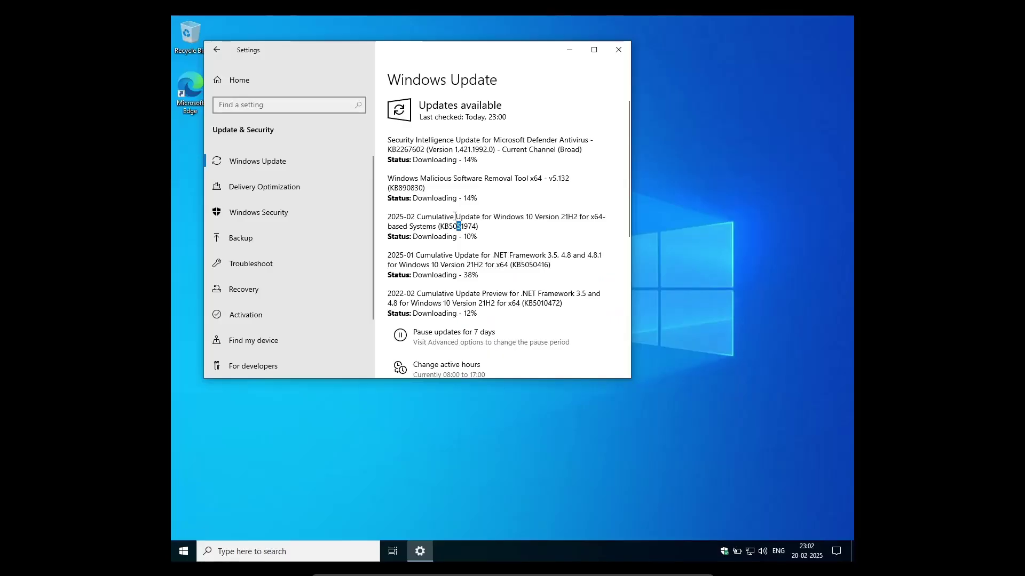
# - Launch Windows PowerShell as administrator and maximize its window
pyautogui.click(620, 512)
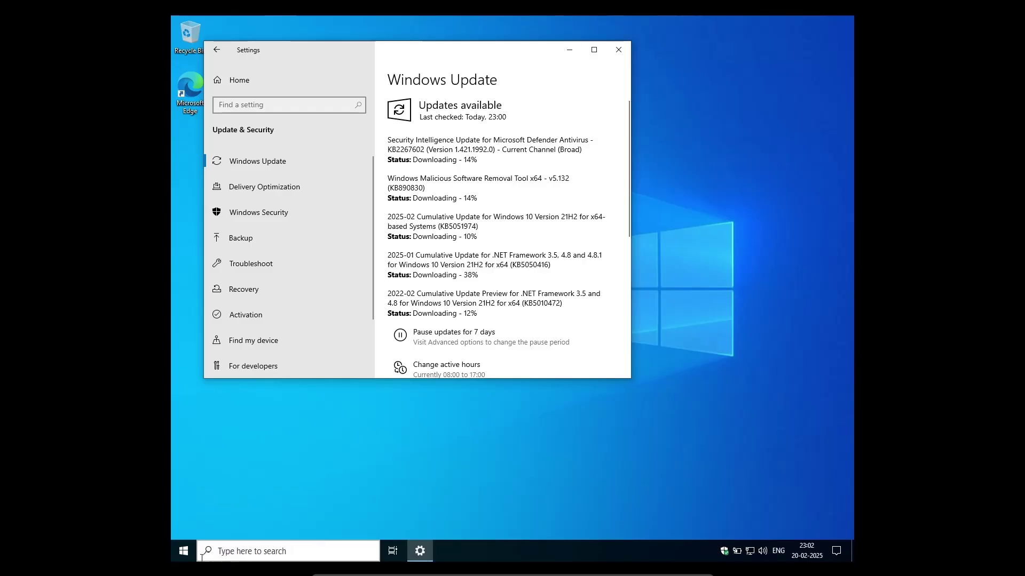
pyautogui.click(184, 550)
pyautogui.write('powershe')
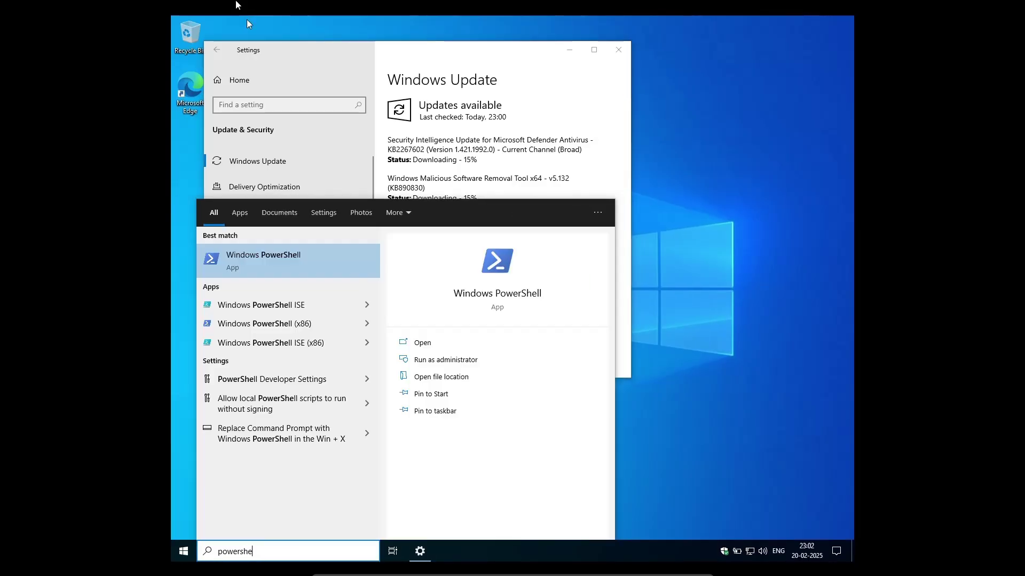
pyautogui.click(446, 359)
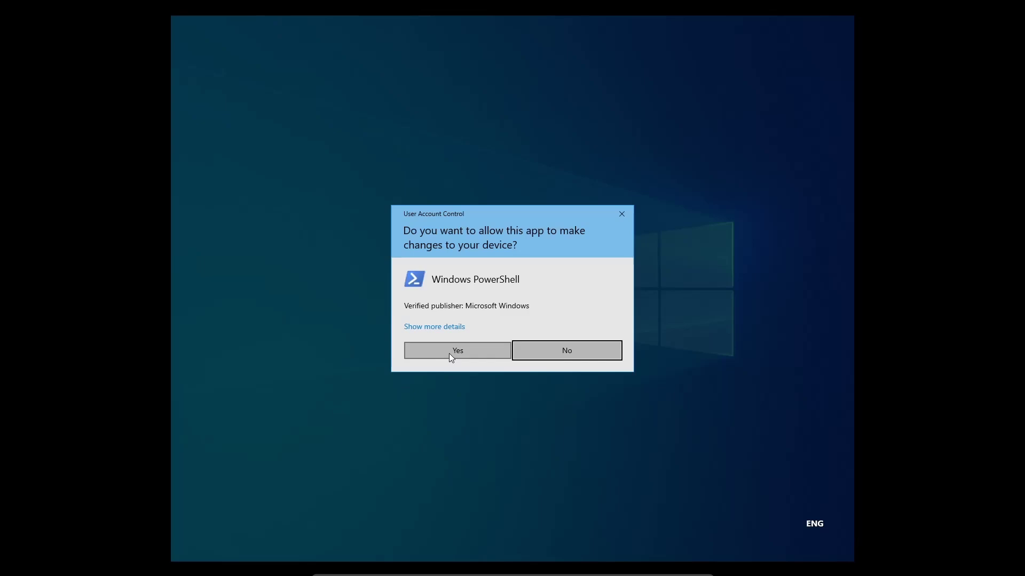
pyautogui.click(450, 353)
pyautogui.press('super+Up')
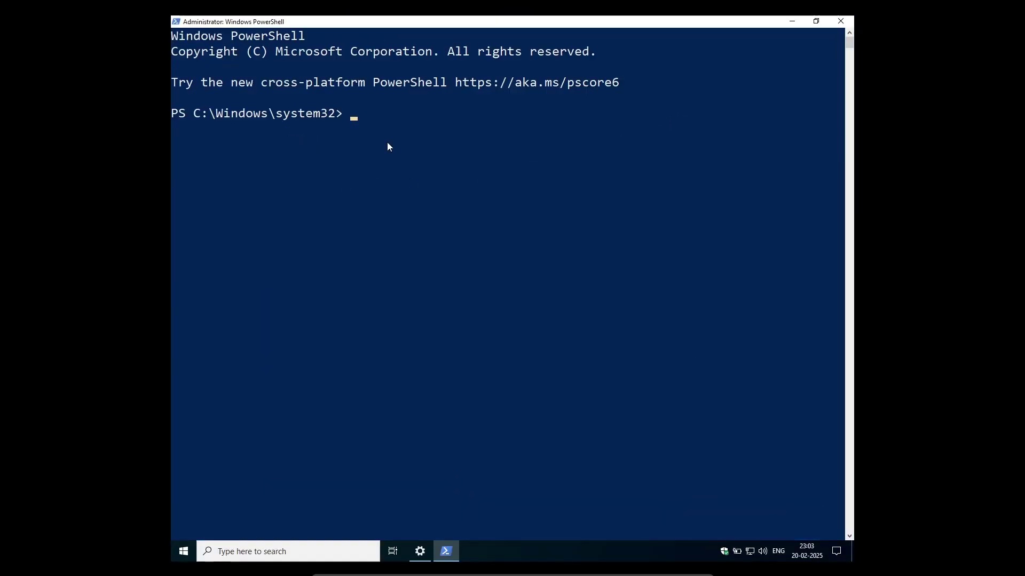
pyautogui.write('irm')
pyautogui.write('"christitustech"')
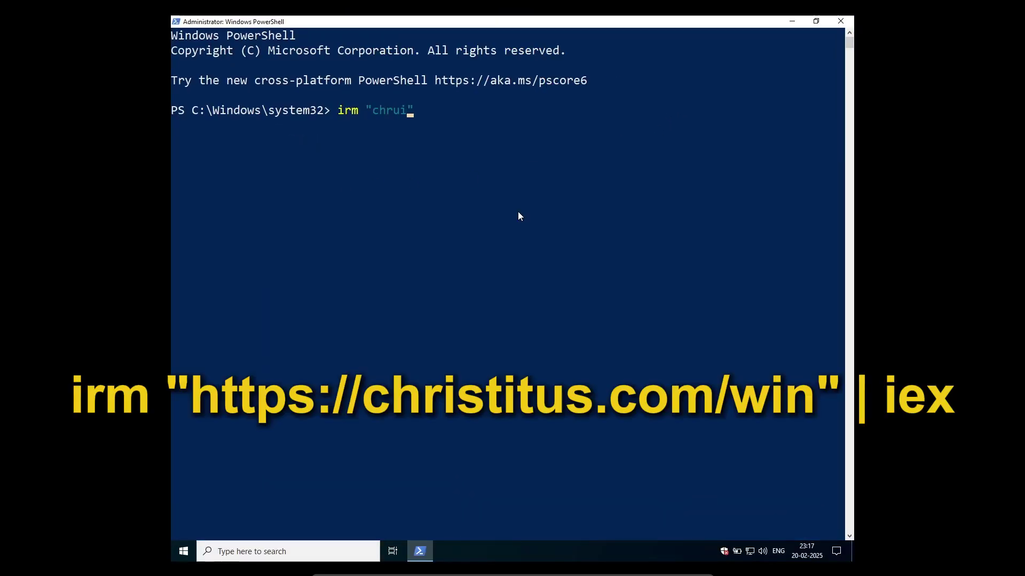
pyautogui.press('Left')
pyautogui.press('Left')
pyautogui.press('Left')
pyautogui.press('Left')
pyautogui.press('Left')
pyautogui.press('Left')
pyautogui.press('Left')
pyautogui.press('Left')
pyautogui.press('Left')
pyautogui.press('Left')
pyautogui.press('Left')
pyautogui.press('Left')
pyautogui.press('Left')
pyautogui.press('Left')
pyautogui.write('https://')
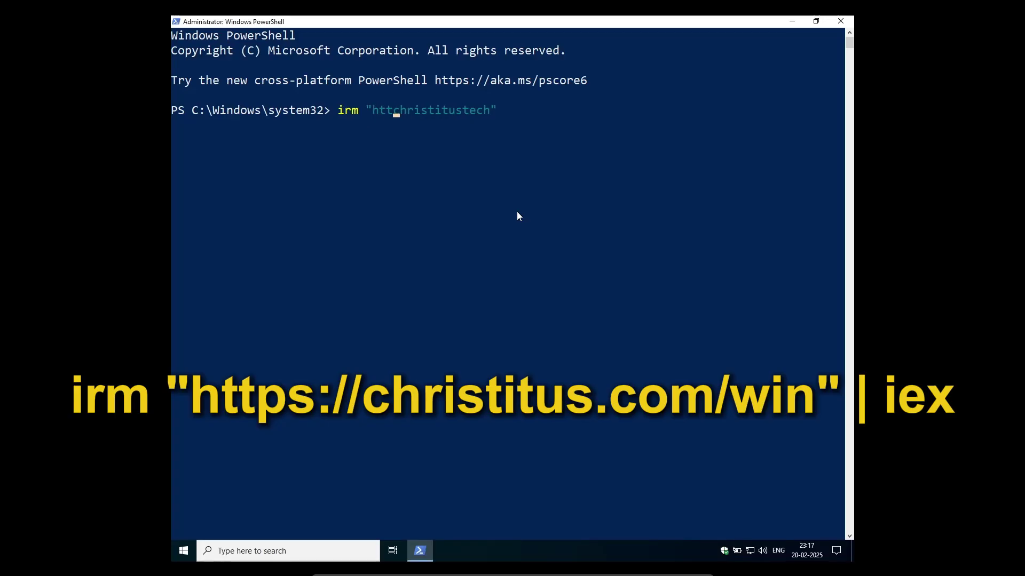
pyautogui.press('Right')
pyautogui.press('Right')
pyautogui.press('Right')
pyautogui.press('Right')
pyautogui.press('Right')
pyautogui.press('Right')
pyautogui.press('Right')
pyautogui.press('Right')
pyautogui.press('Right')
pyautogui.press('Right')
pyautogui.press('Right')
pyautogui.press('Right')
pyautogui.press('Right')
pyautogui.press('Right')
pyautogui.press('BackSpace')
pyautogui.press('BackSpace')
pyautogui.press('BackSpace')
pyautogui.press('BackSpace')
pyautogui.write('.com/win')
pyautogui.press('End')
pyautogui.write('| iex')
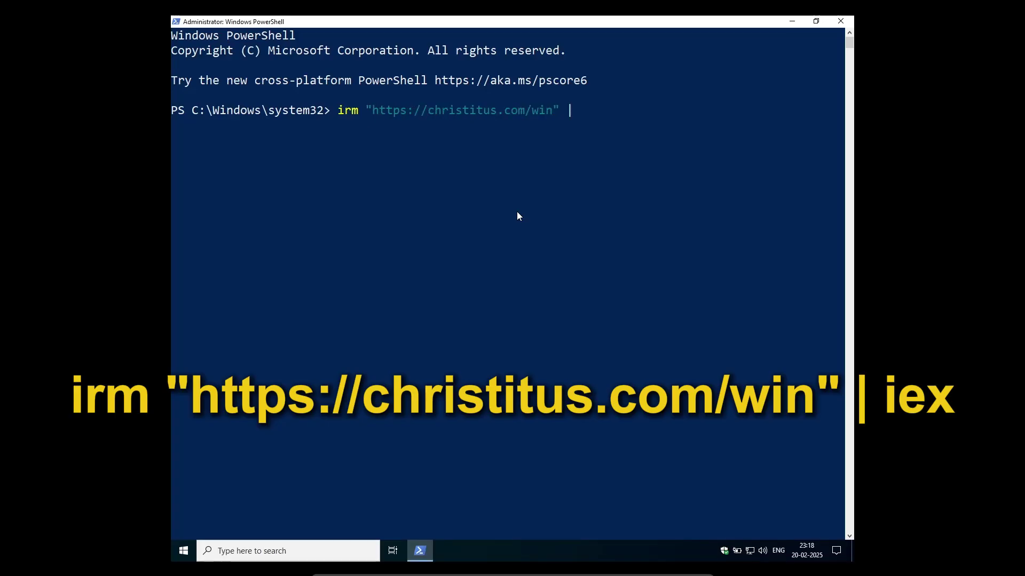
pyautogui.press('Return')
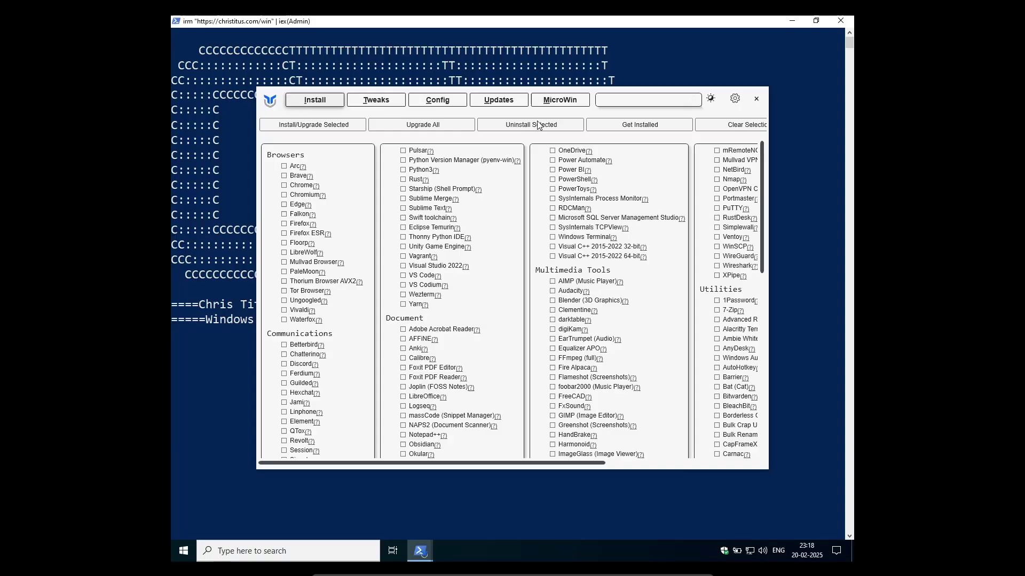
# - Apply the balanced Security Settings update policy on WinUtil's Updates tab and confirm
pyautogui.click(480, 102)
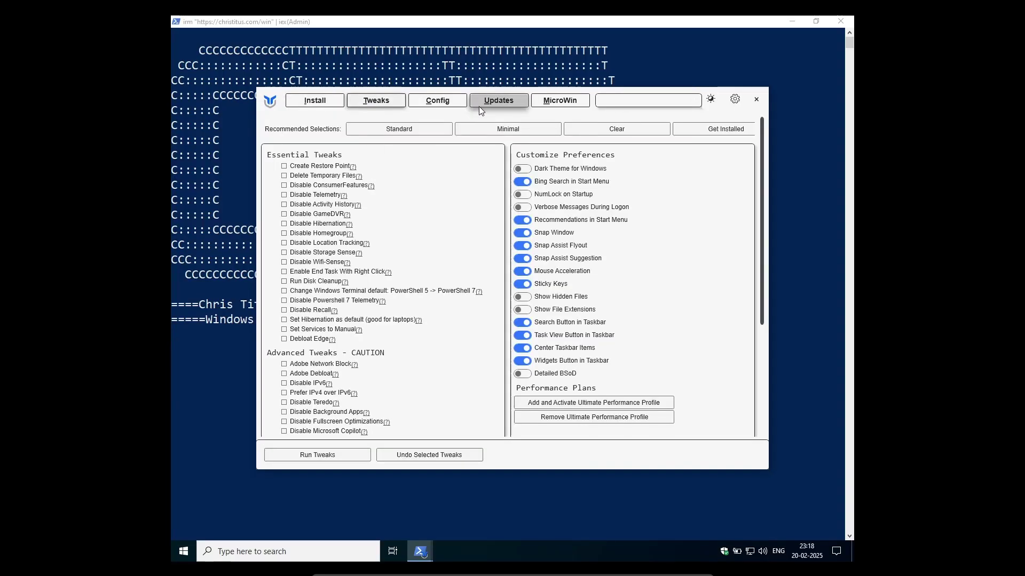
pyautogui.click(516, 134)
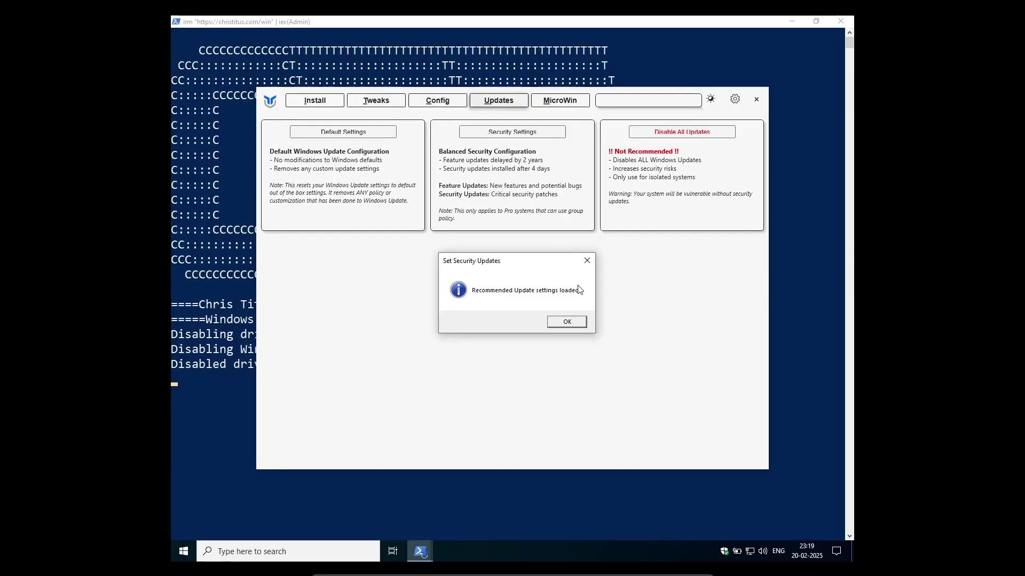
pyautogui.click(567, 321)
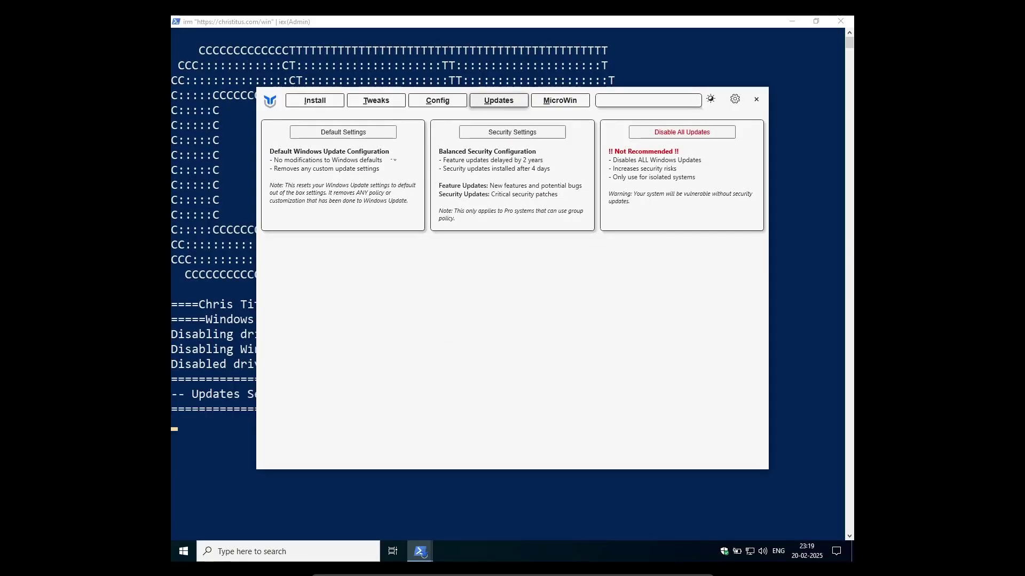
# - Select the Standard tweaks, excluding Delete Temporary Files and Run Disk Cleanup
pyautogui.click(389, 105)
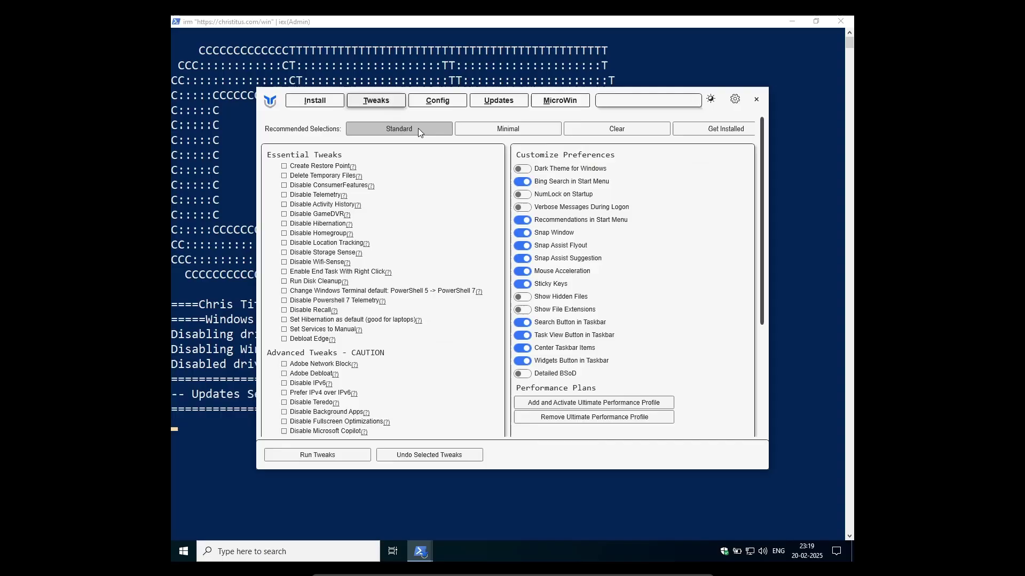
pyautogui.click(393, 134)
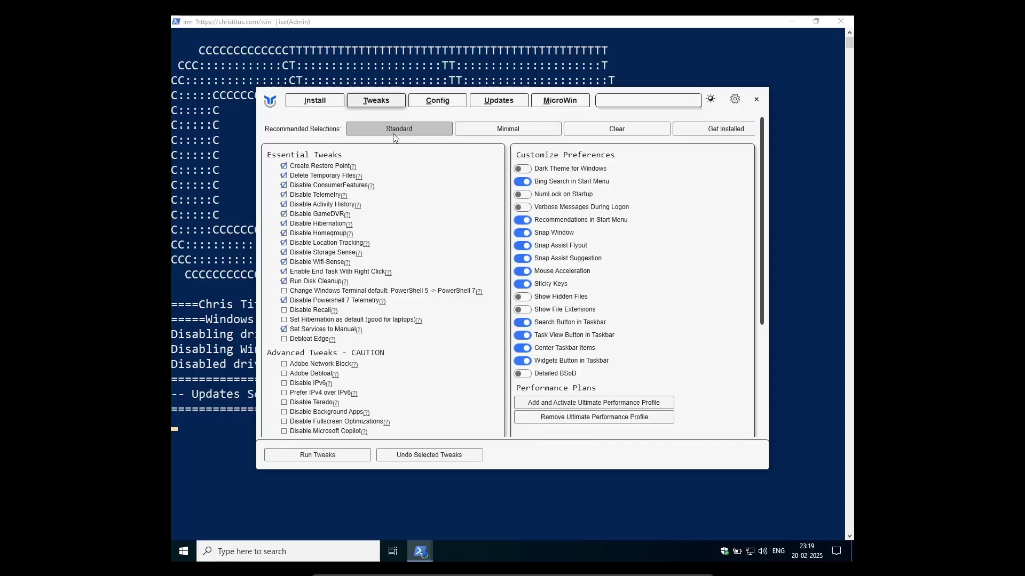
pyautogui.click(328, 177)
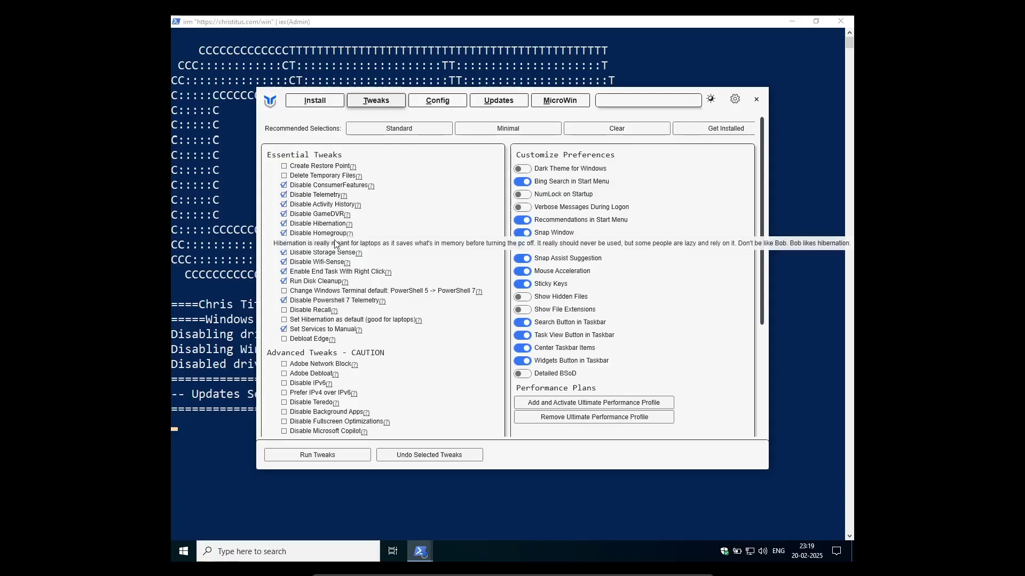
pyautogui.click(336, 279)
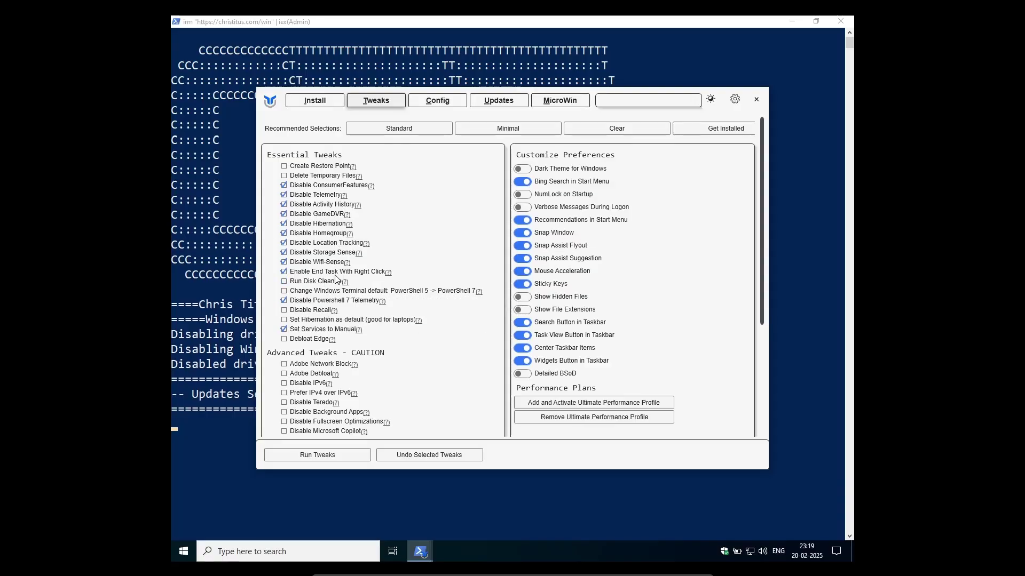
pyautogui.scroll(-2, 369, 324)
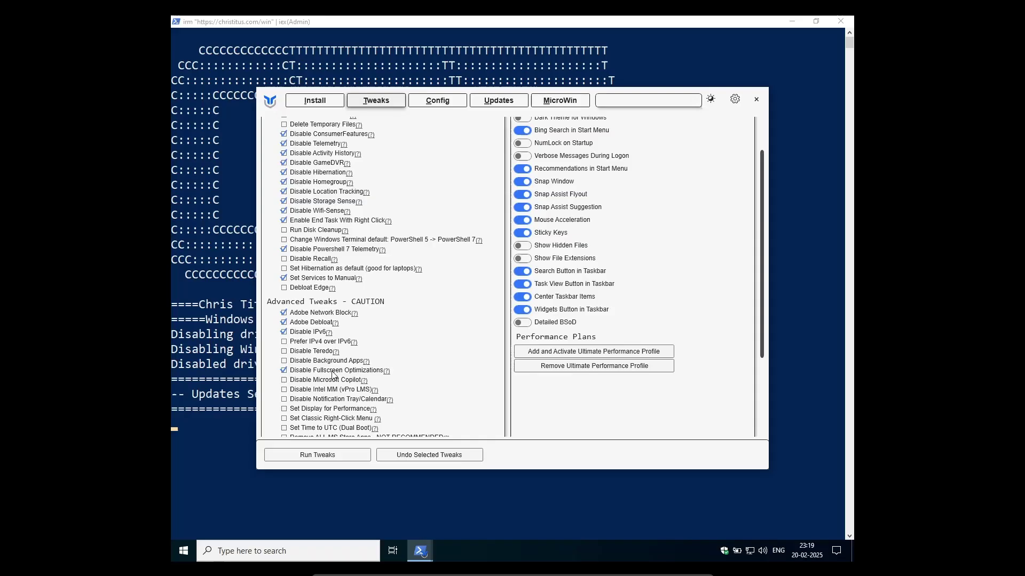
pyautogui.scroll(-3, 348, 367)
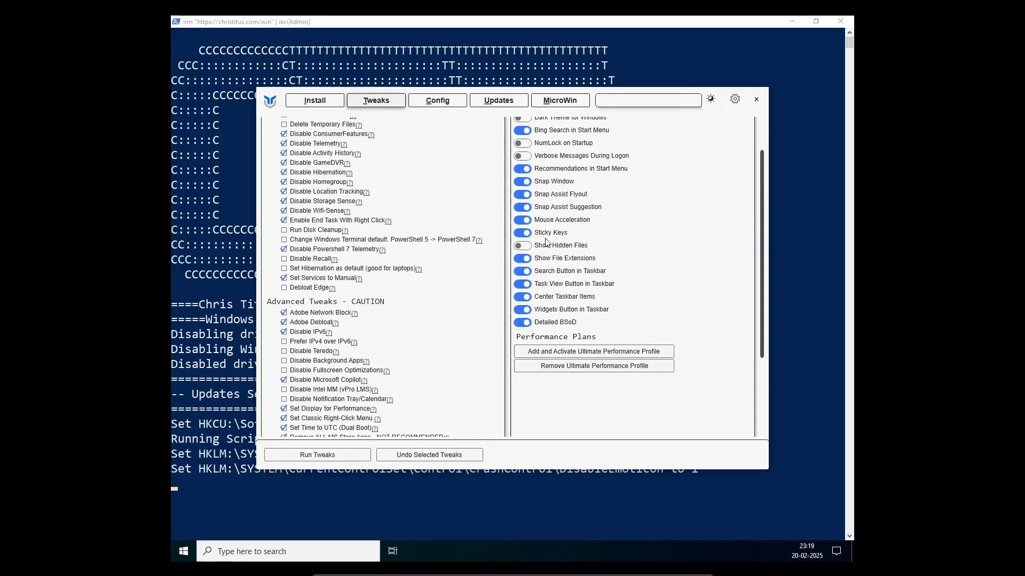
pyautogui.scroll(2, 533, 213)
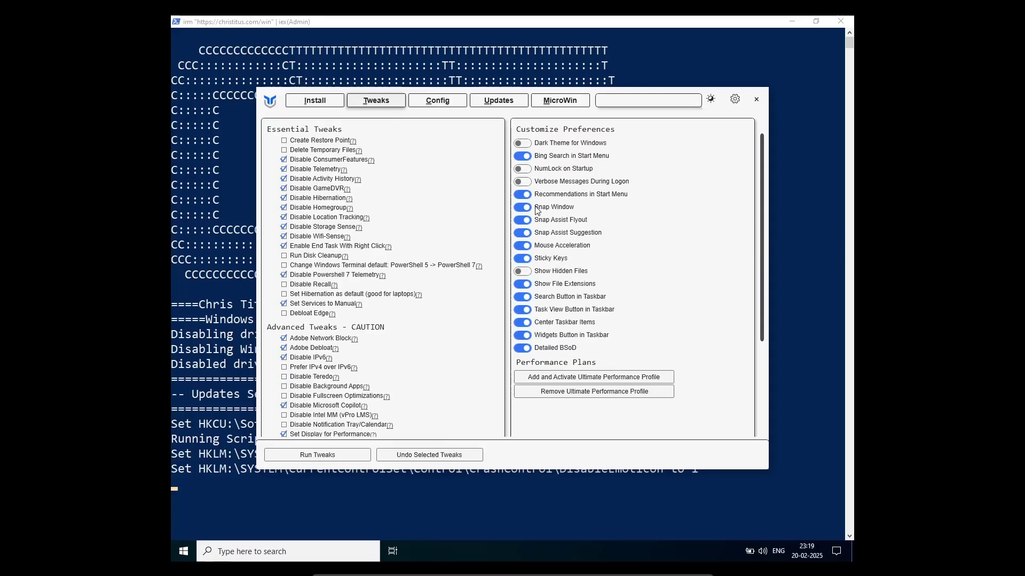
# - Turn Bing search off, Dark Theme and NumLock on, and set DNS to AdGuard_Ads_Trackers
pyautogui.click(522, 181)
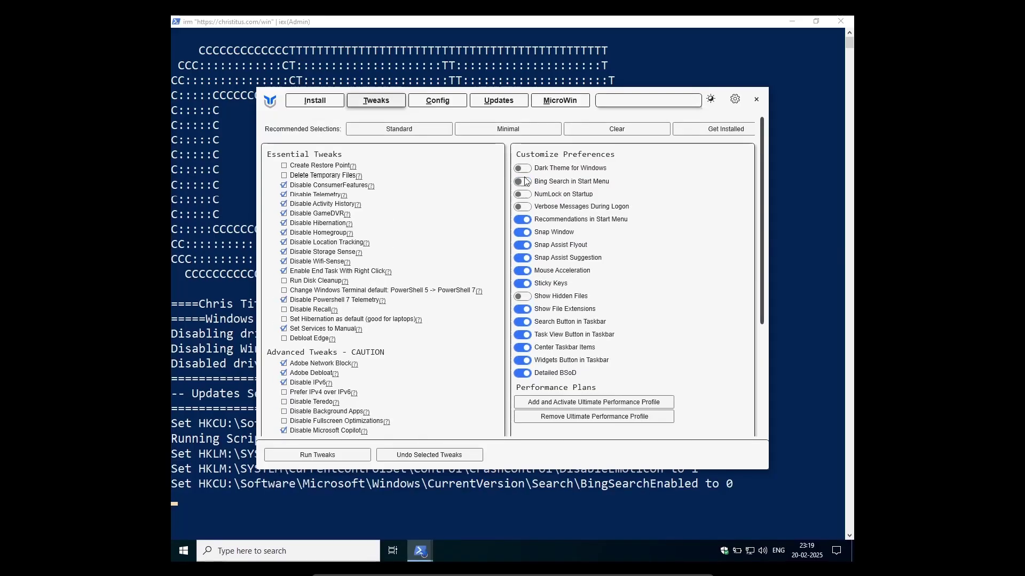
pyautogui.click(524, 168)
pyautogui.click(523, 194)
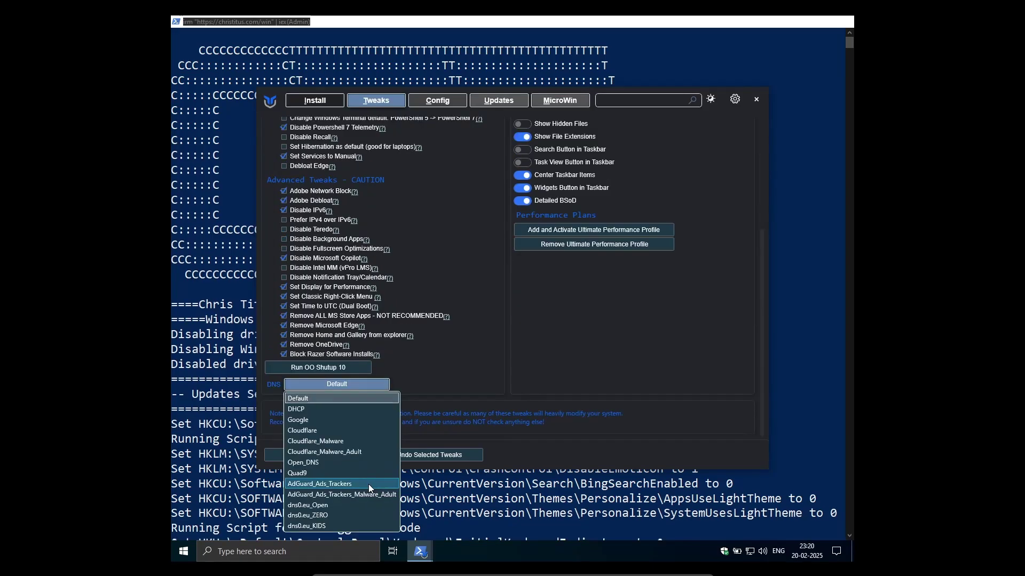
pyautogui.click(369, 485)
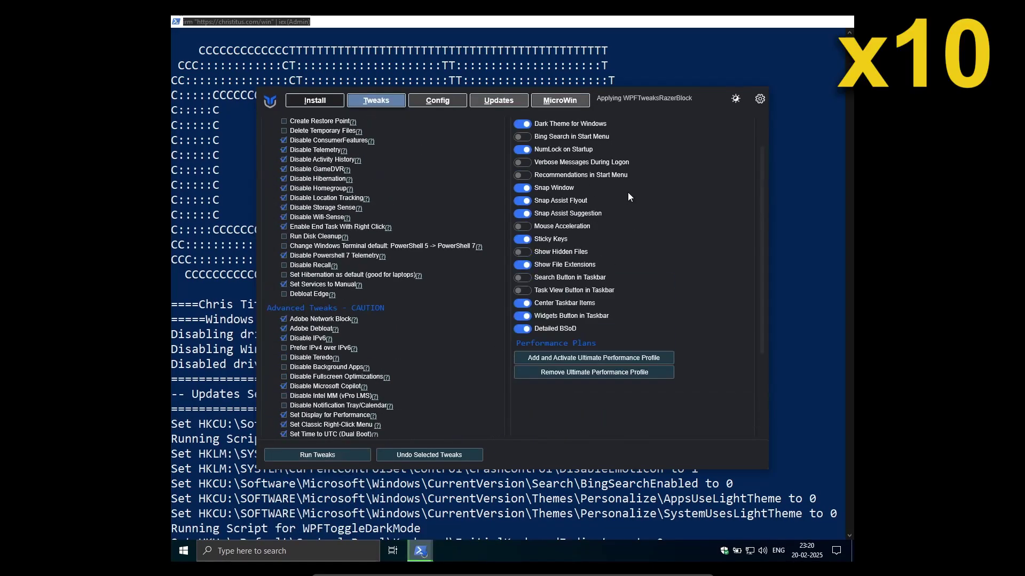
# - Check the tweak log in the PowerShell terminal, then return to WinUtil
pyautogui.moveTo(617, 101); pyautogui.dragTo(741, 103)
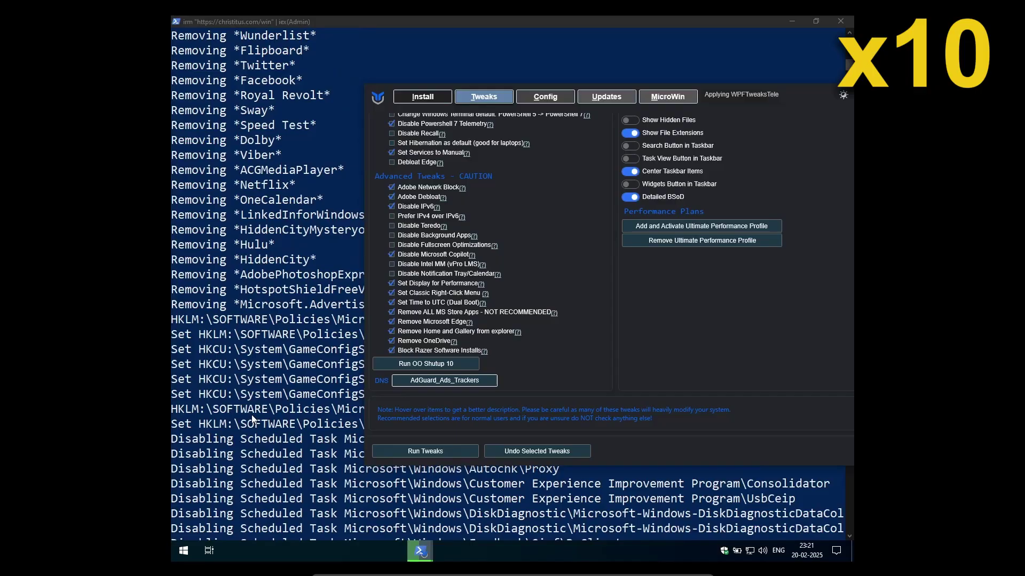
pyautogui.click(297, 373)
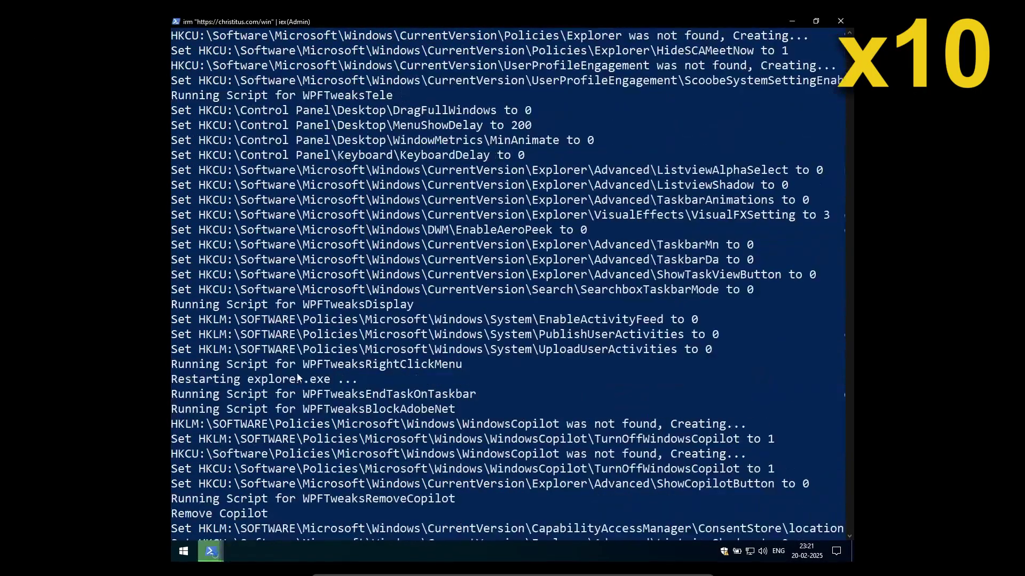
pyautogui.moveTo(220, 547)
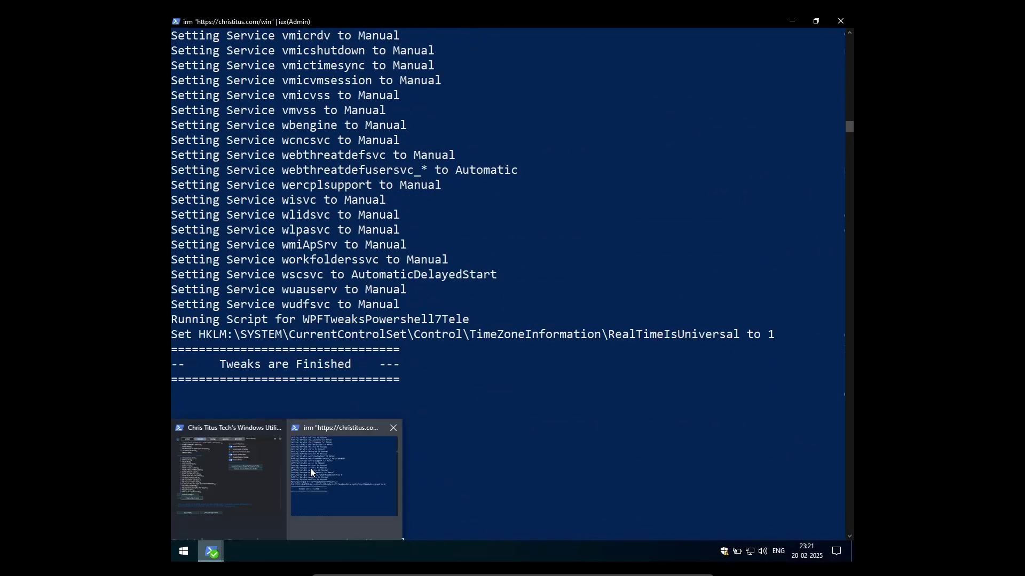
pyautogui.click(251, 501)
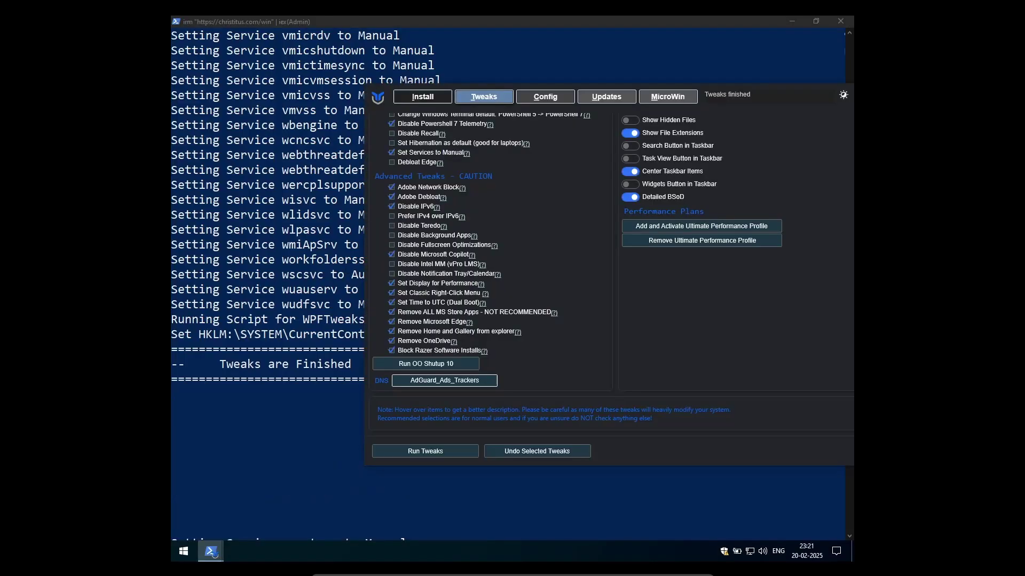
# - Tick LibreWolf and VLC in WinUtil's Install catalogue and start installing them
pyautogui.click(422, 97)
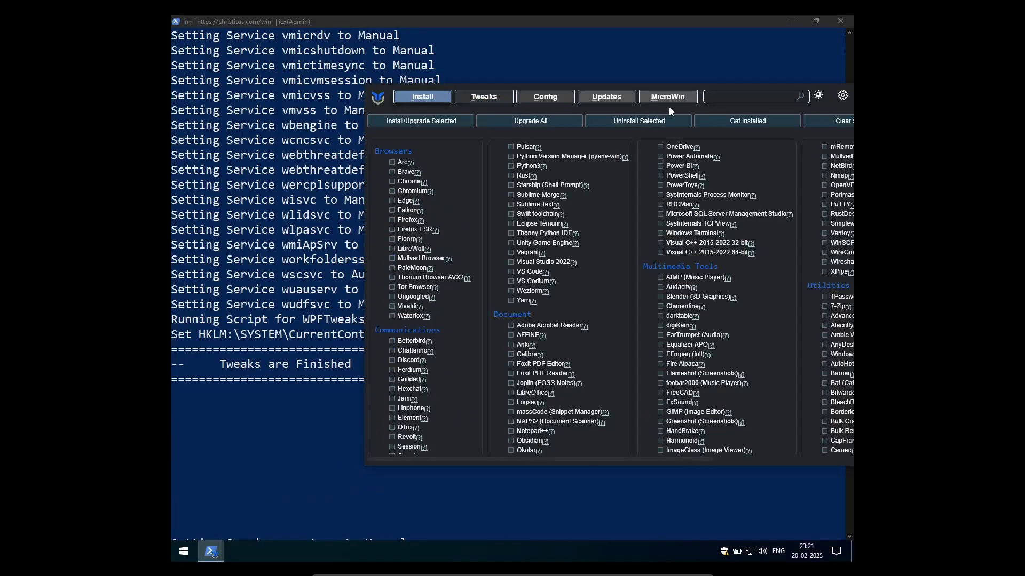
pyautogui.moveTo(721, 105); pyautogui.dragTo(589, 83)
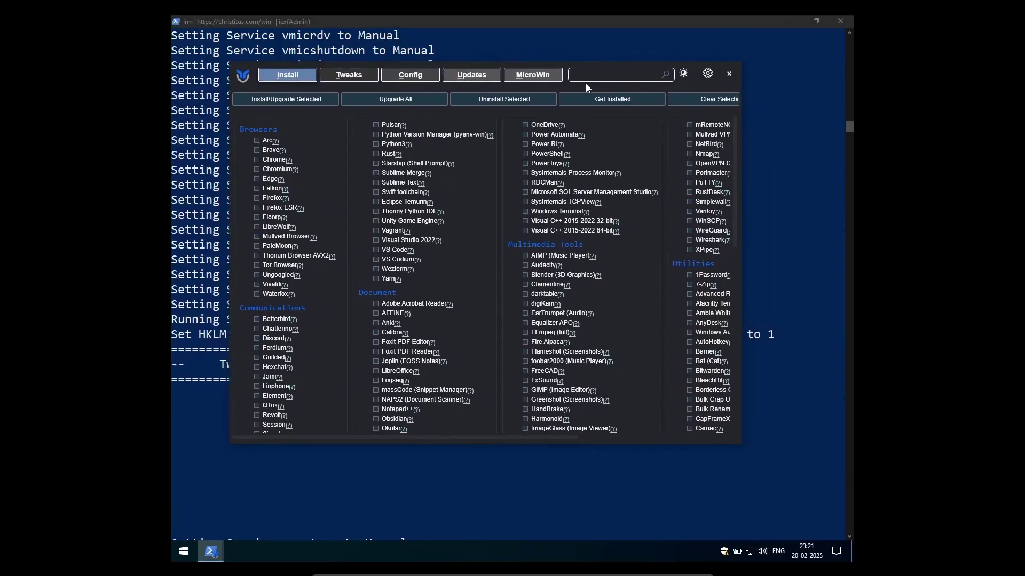
pyautogui.click(712, 82)
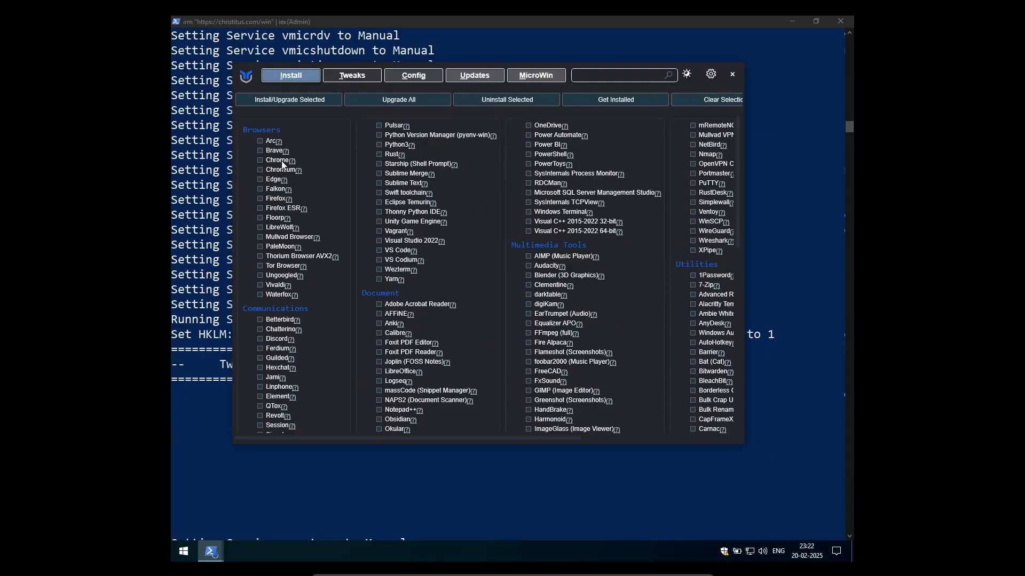
pyautogui.click(281, 227)
pyautogui.scroll(-3, 273, 344)
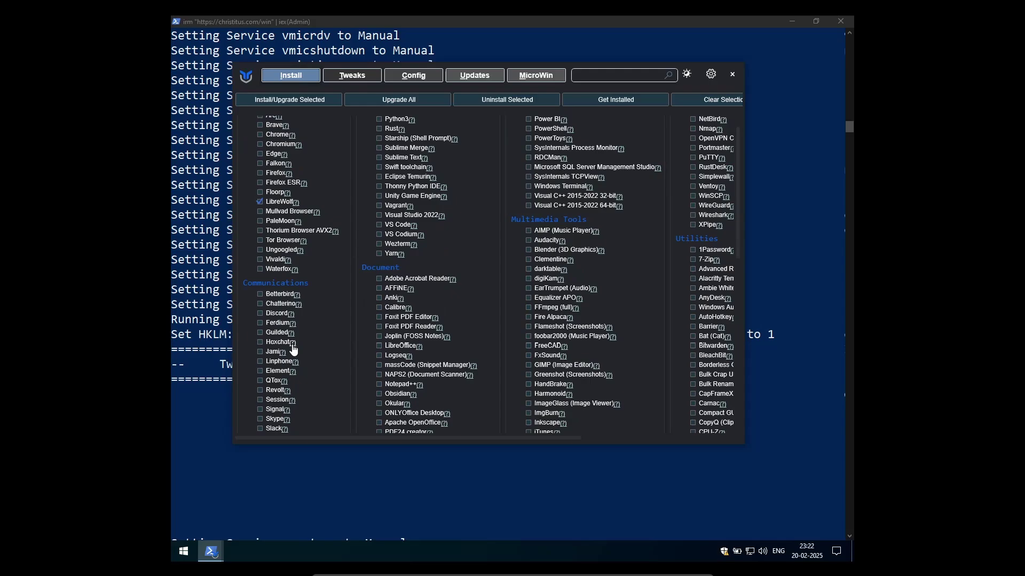
pyautogui.scroll(-4, 314, 333)
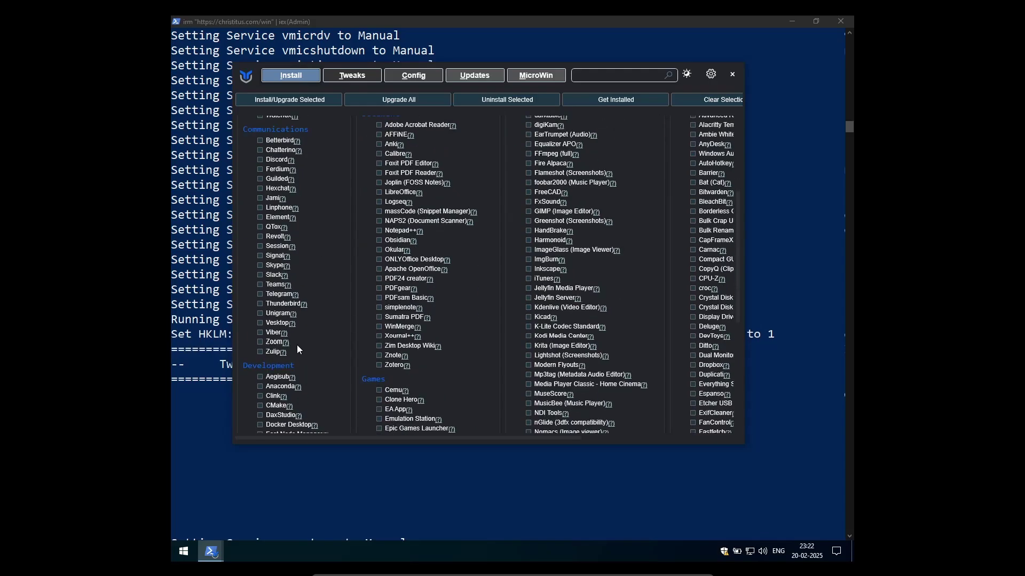
pyautogui.click(277, 297)
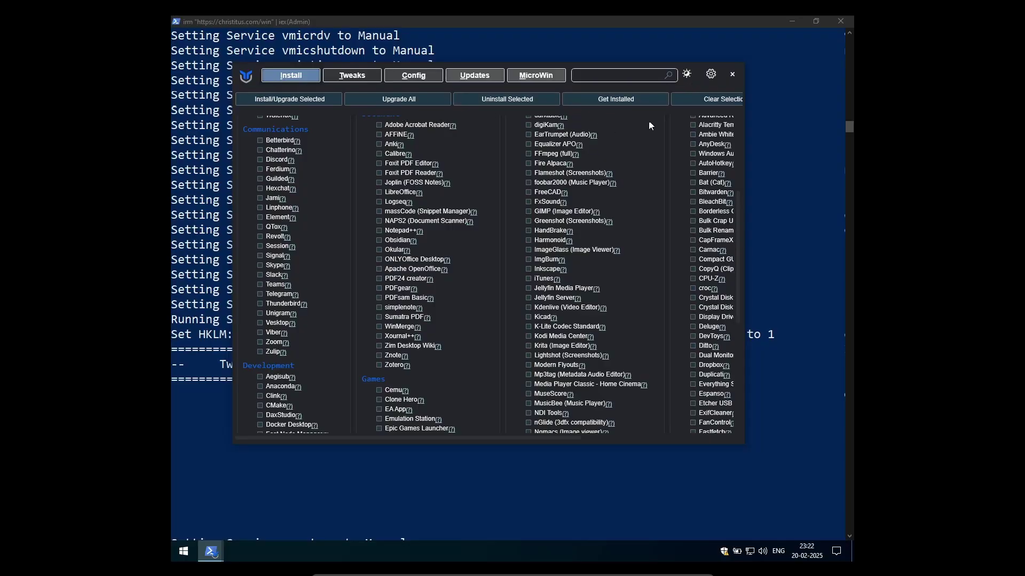
pyautogui.moveTo(377, 437); pyautogui.dragTo(407, 443)
# - Follow the Chocolatey output until LibreWolf, VLC and ImageGlass finish installing
pyautogui.click(476, 140)
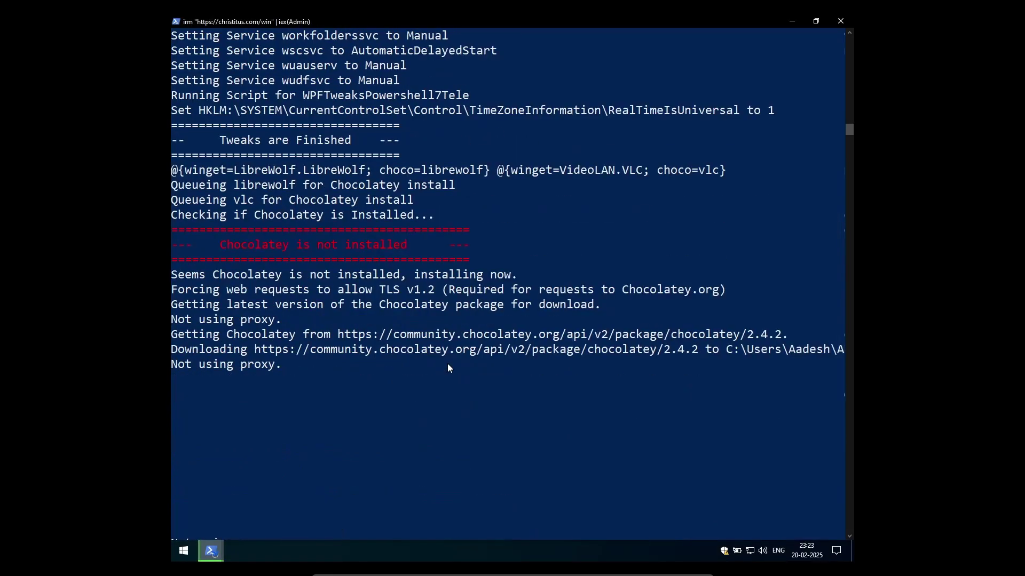
pyautogui.moveTo(433, 274); pyautogui.dragTo(427, 305)
pyautogui.click(465, 290)
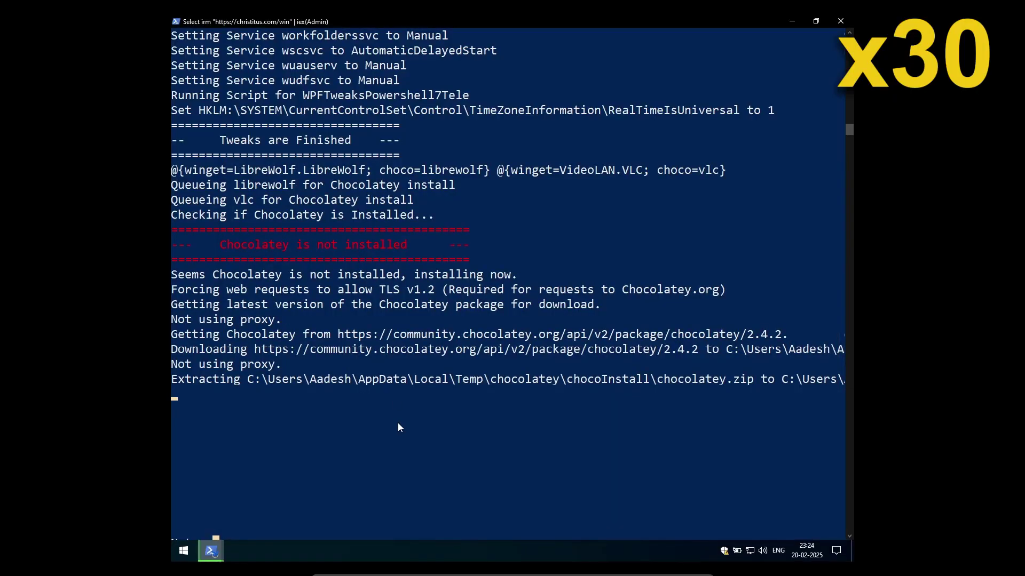
pyautogui.press('Return')
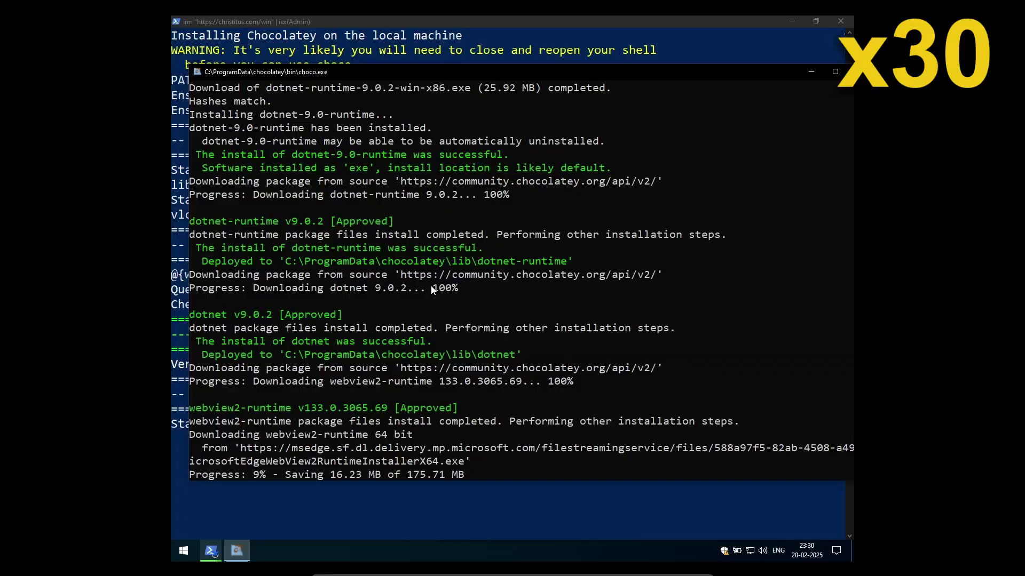
# - Open Windows Security and approve its administrator prompt
pyautogui.click(183, 551)
pyautogui.click(354, 443)
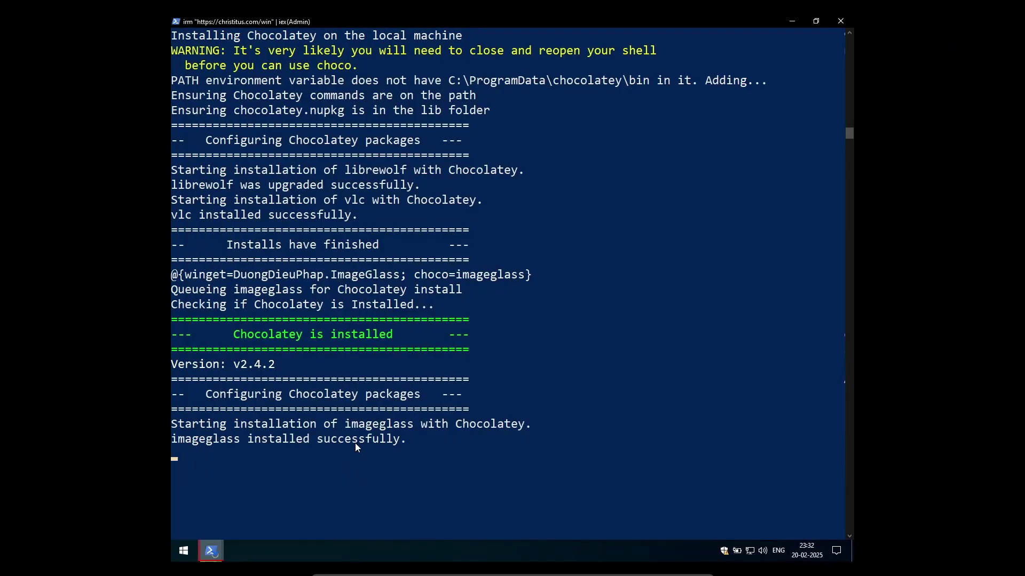
pyautogui.click(271, 439)
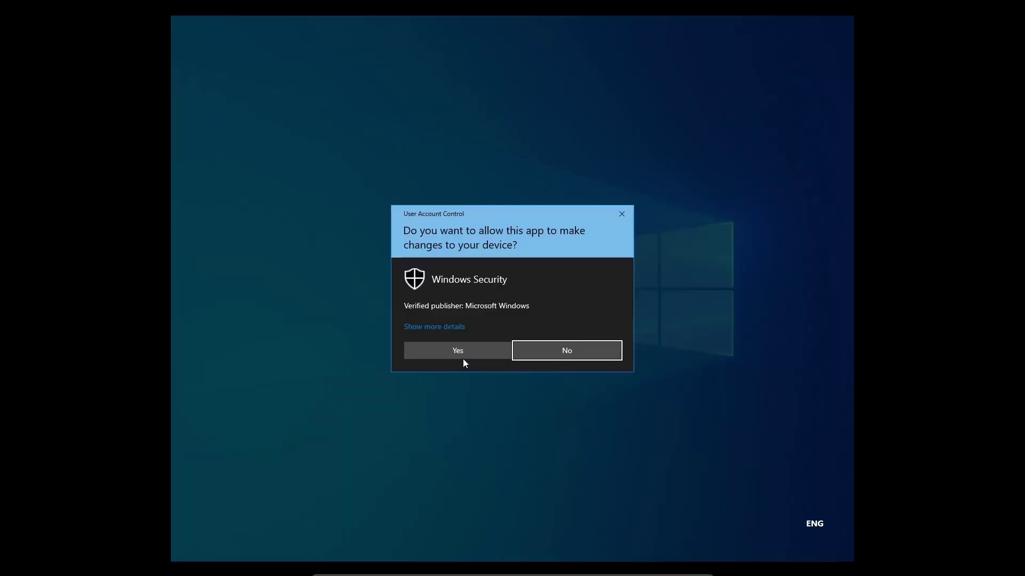
pyautogui.click(463, 347)
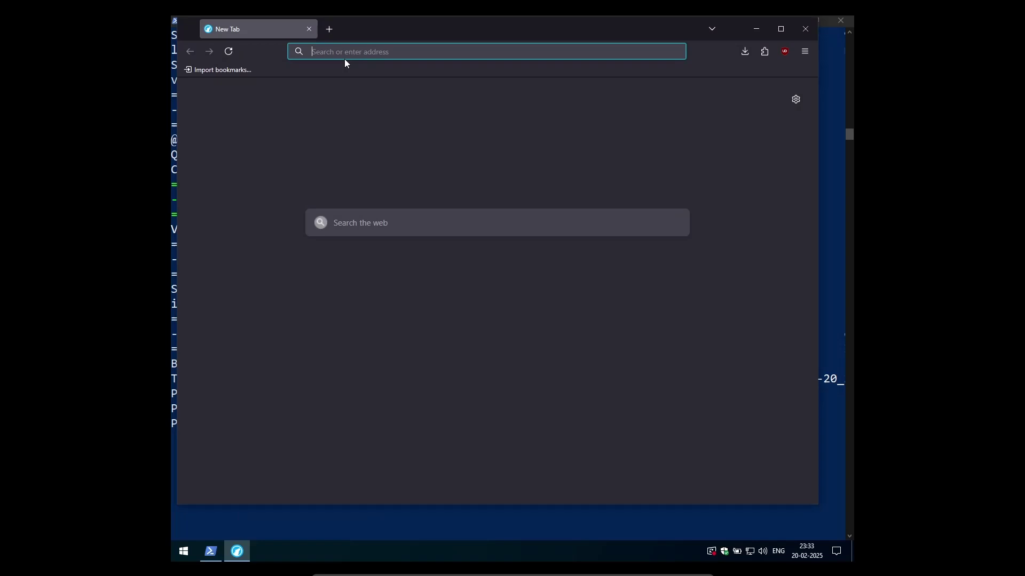
# - Load massgrave.dev in LibreWolf, then switch back to PowerShell
pyautogui.write('massgrave')
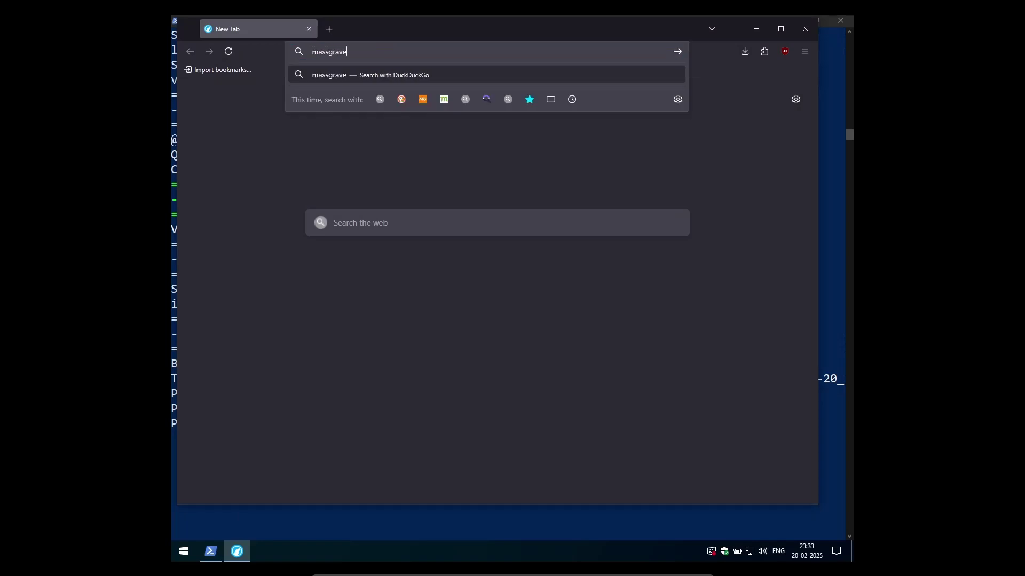
pyautogui.write('.dev')
pyautogui.press('Return')
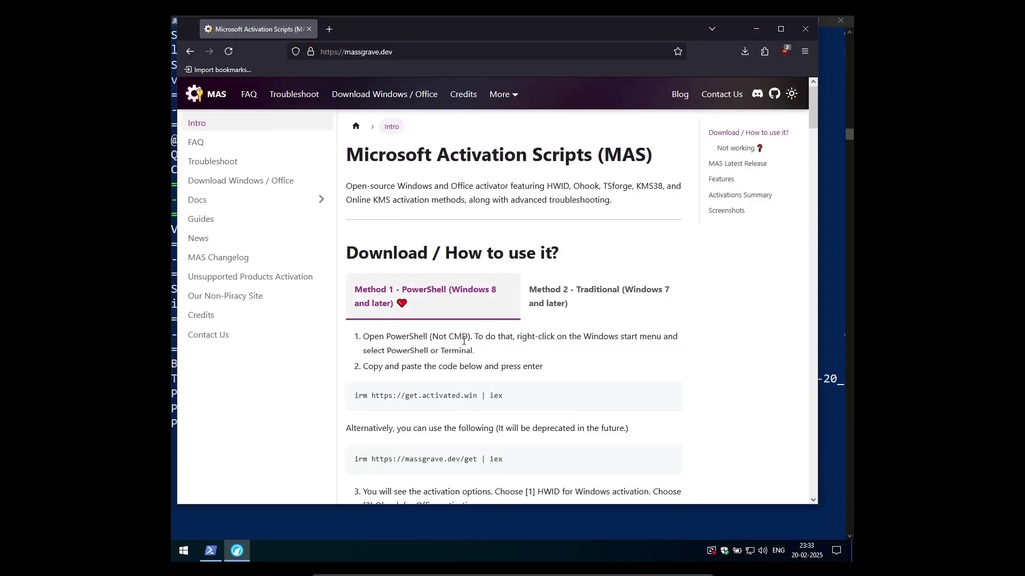
pyautogui.click(725, 507)
pyautogui.rightClick(639, 428)
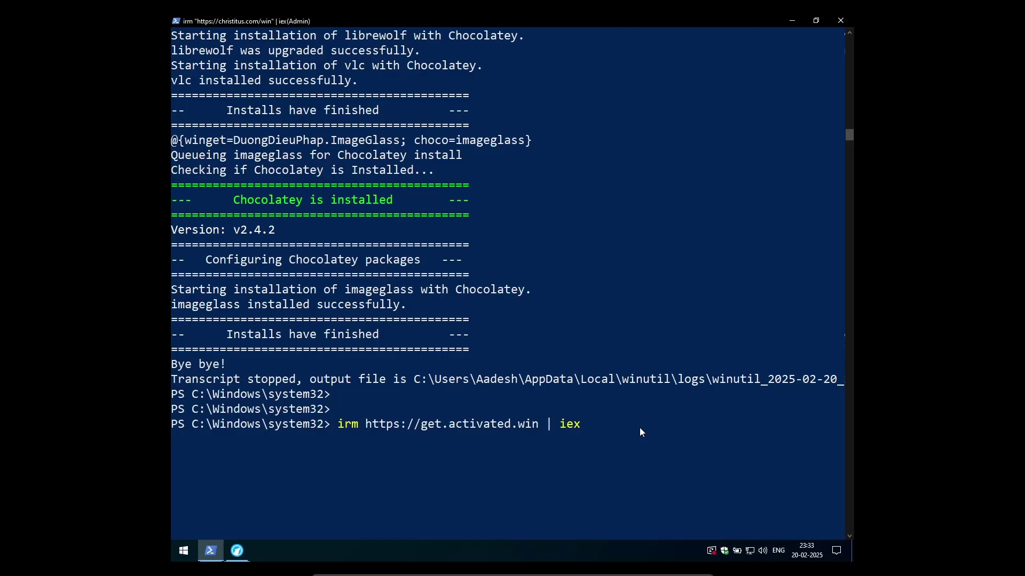
pyautogui.press('Return')
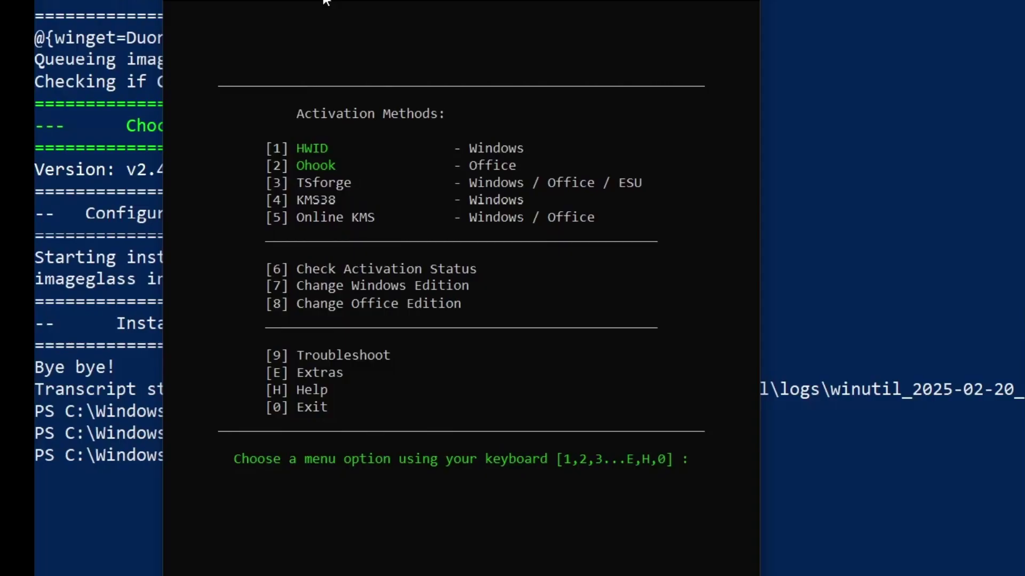
# - Run TSforge 'Activate - All' to permanently activate Windows 10 IoT Enterprise LTSC with ZeroCID, then return to its menu
pyautogui.press('3')
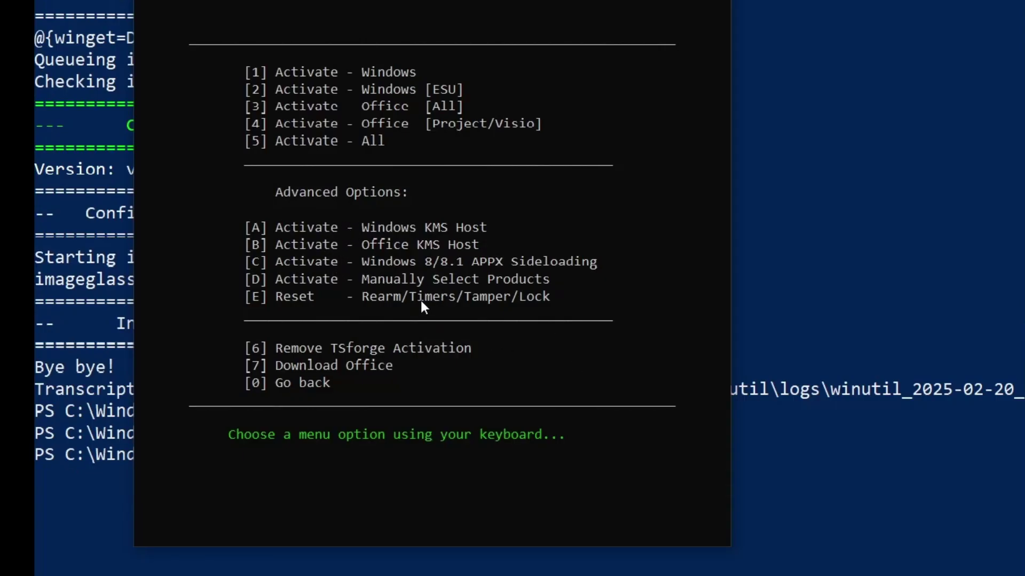
pyautogui.press('e')
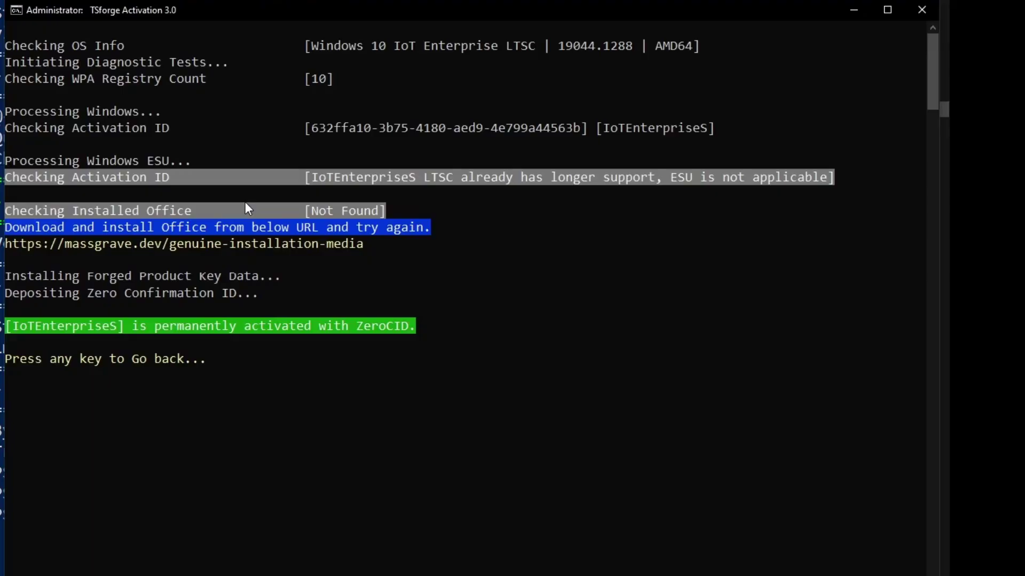
pyautogui.press('Return')
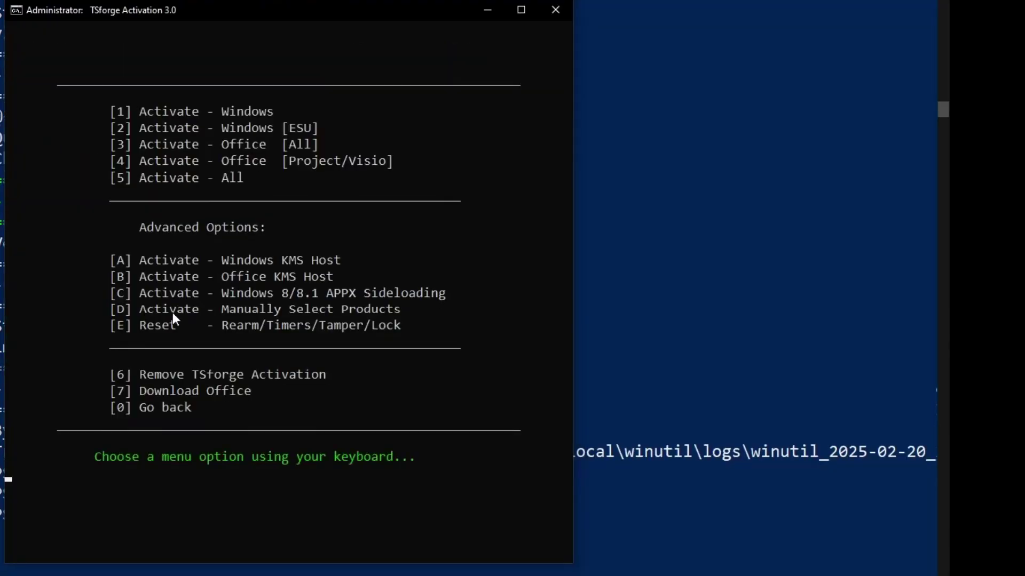
# - Run Check Activation Status to confirm permanent activation, then open and close the Personalization settings
pyautogui.press('0')
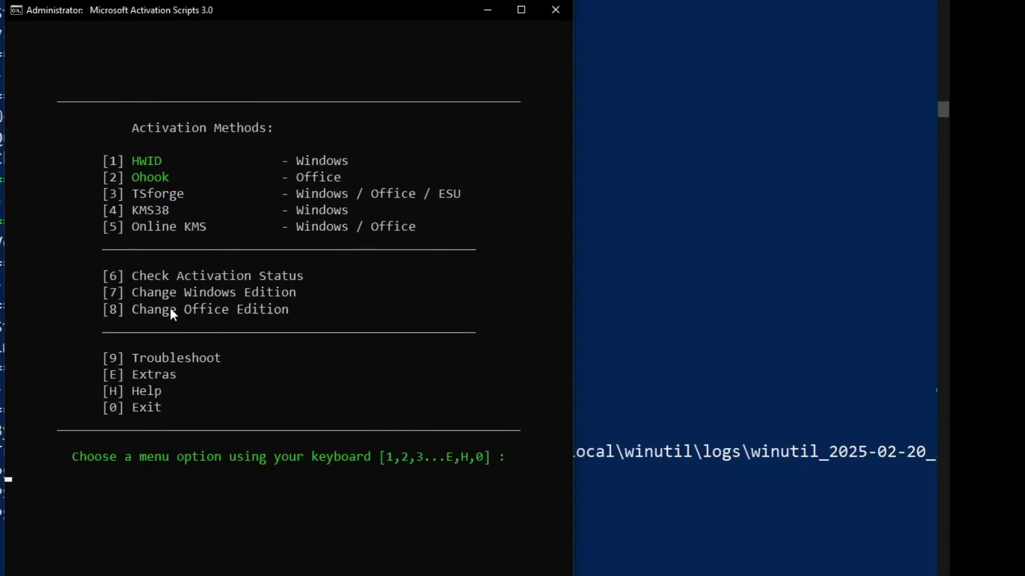
pyautogui.press('6')
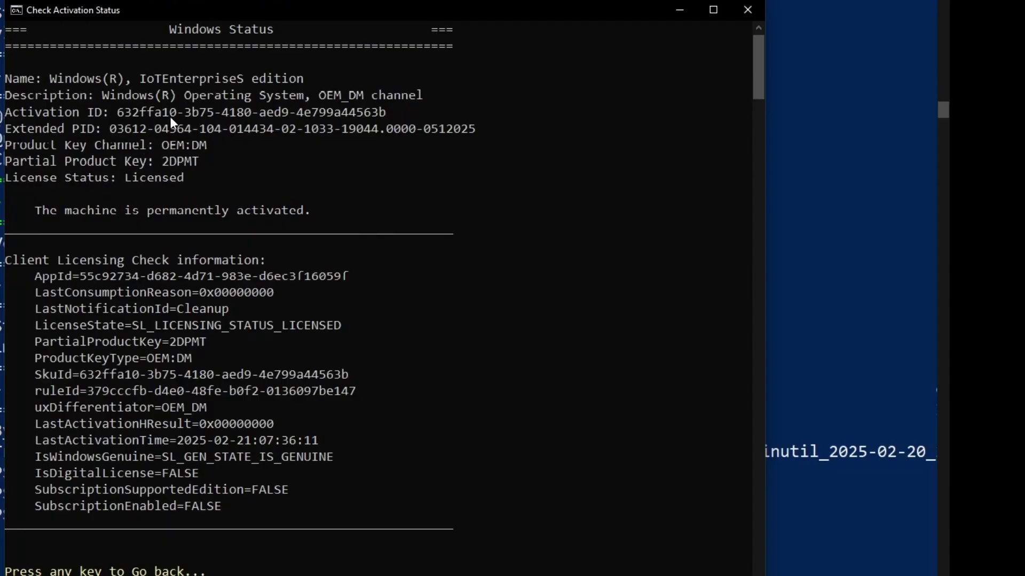
pyautogui.scroll(-1, 148, 239)
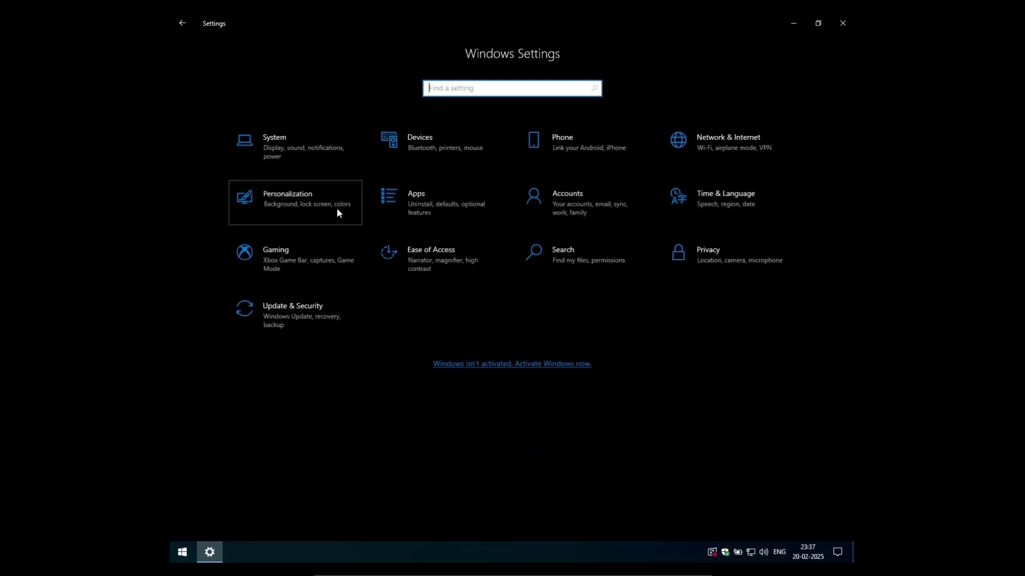
pyautogui.click(336, 212)
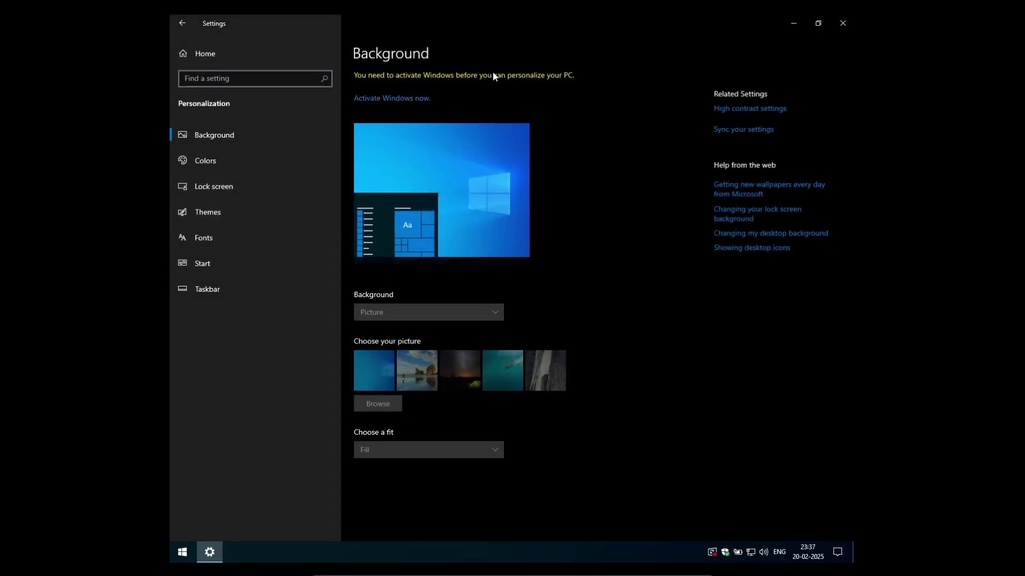
pyautogui.click(842, 23)
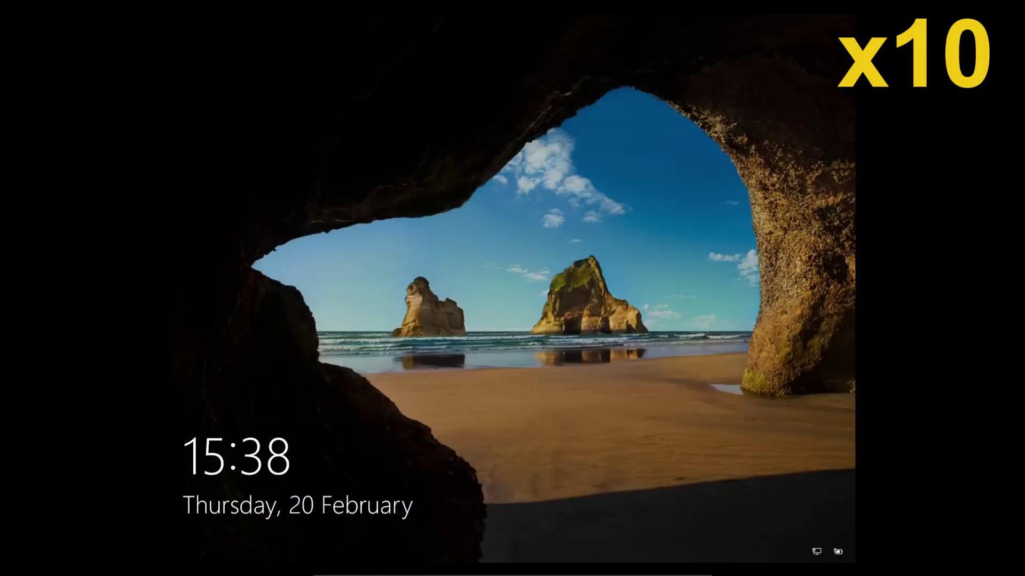
# - Sign in and browse Personalization's Colors, Lock screen, Themes and Taskbar pages in Settings
pyautogui.press('space')
pyautogui.press('Return')
pyautogui.click(182, 552)
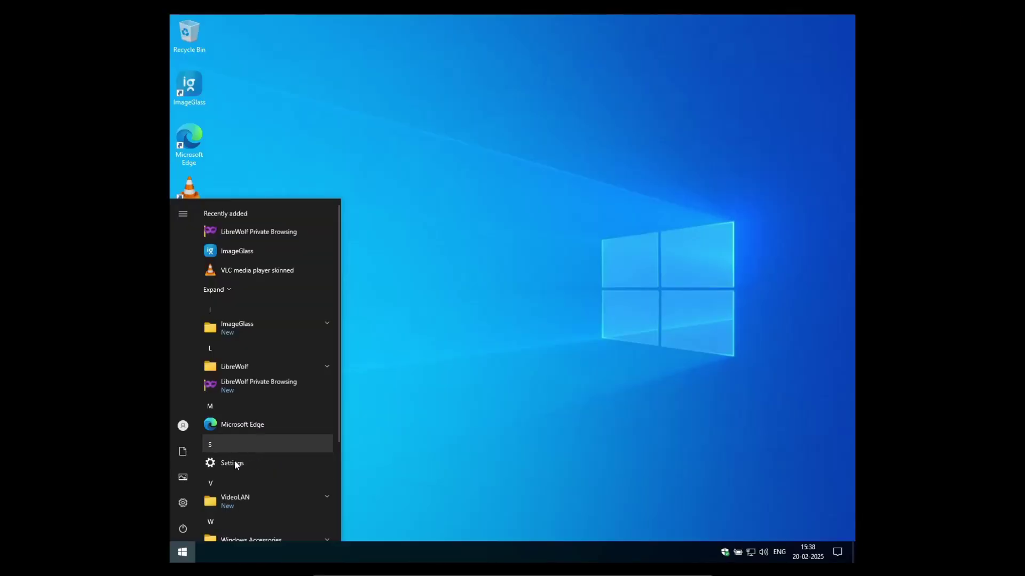
pyautogui.click(234, 461)
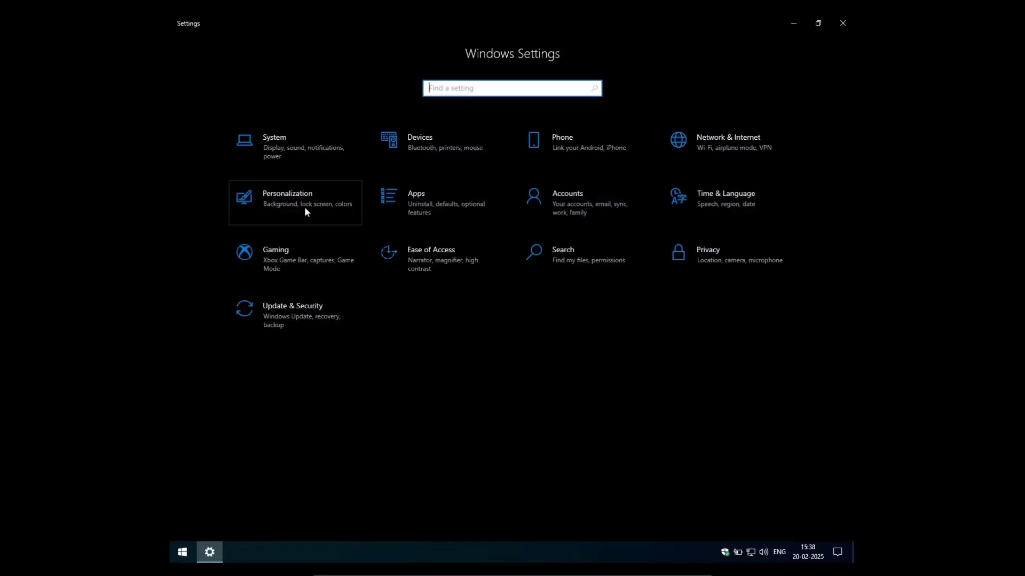
pyautogui.click(343, 188)
pyautogui.click(270, 152)
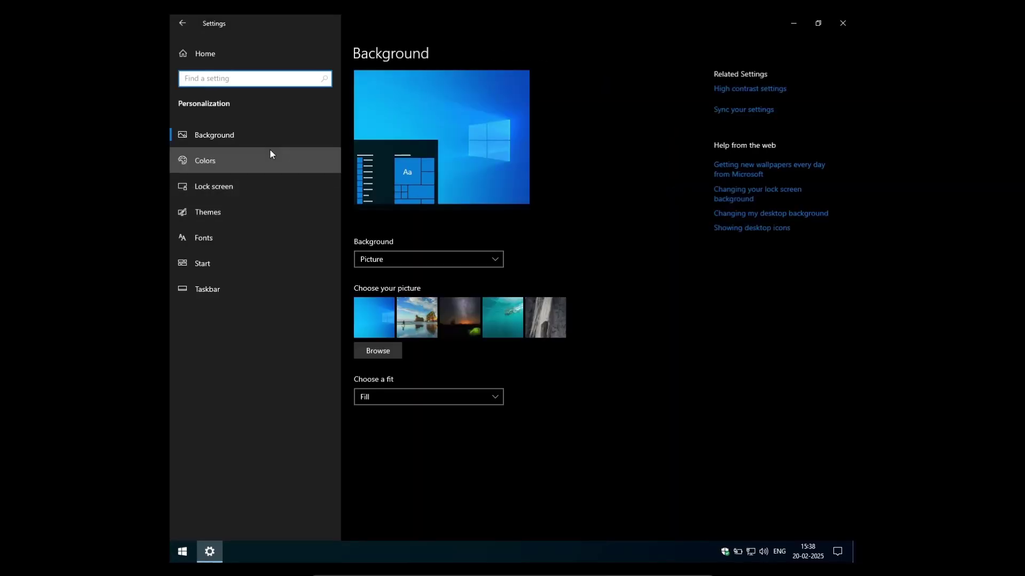
pyautogui.click(251, 197)
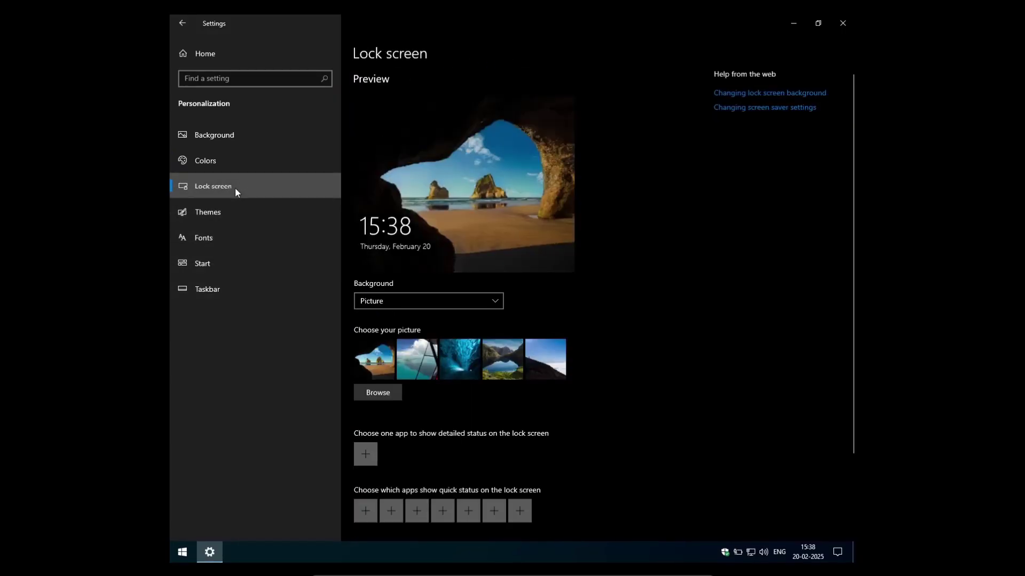
pyautogui.click(229, 209)
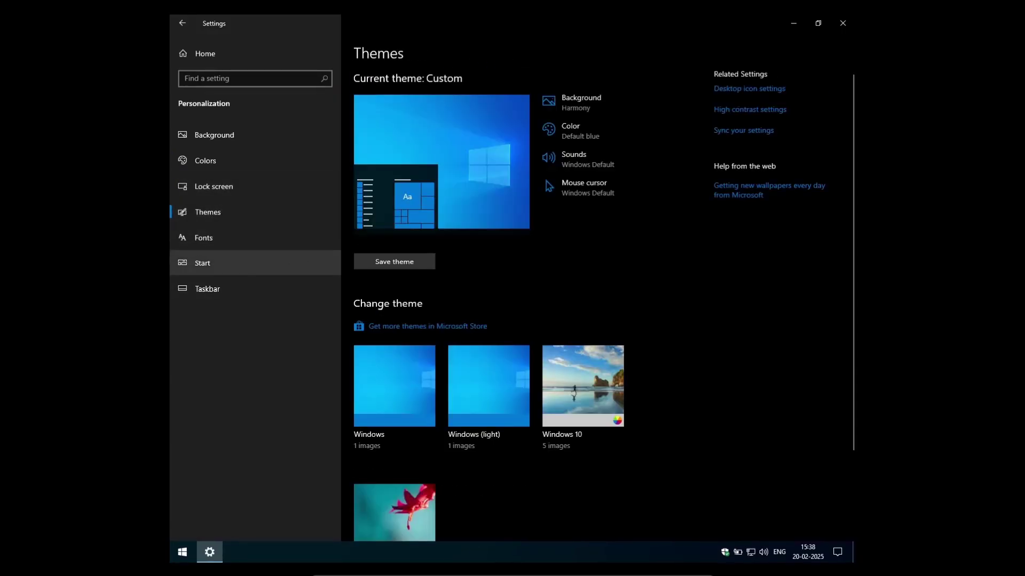
pyautogui.click(230, 286)
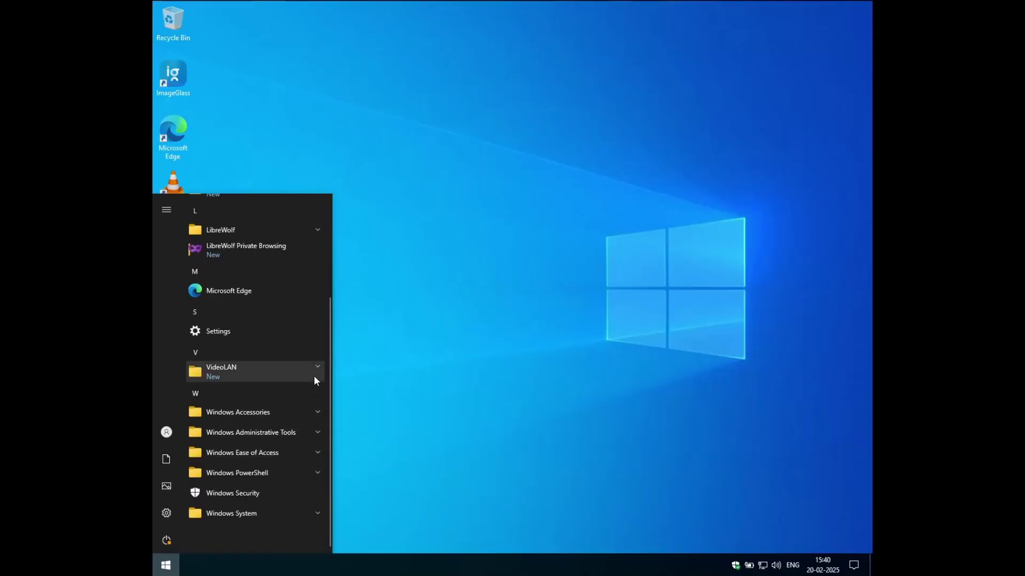
# - Expand the VideoLAN and LibreWolf Start menu folders and show Microsoft Edge's extra options
pyautogui.click(314, 376)
pyautogui.scroll(-2, 283, 407)
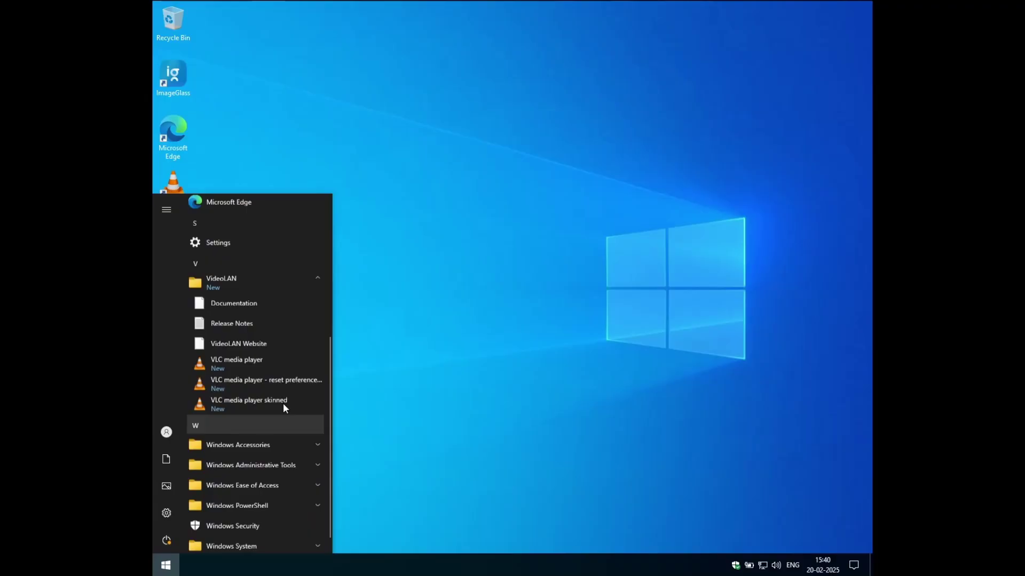
pyautogui.scroll(5, 272, 278)
pyautogui.scroll(1, 283, 290)
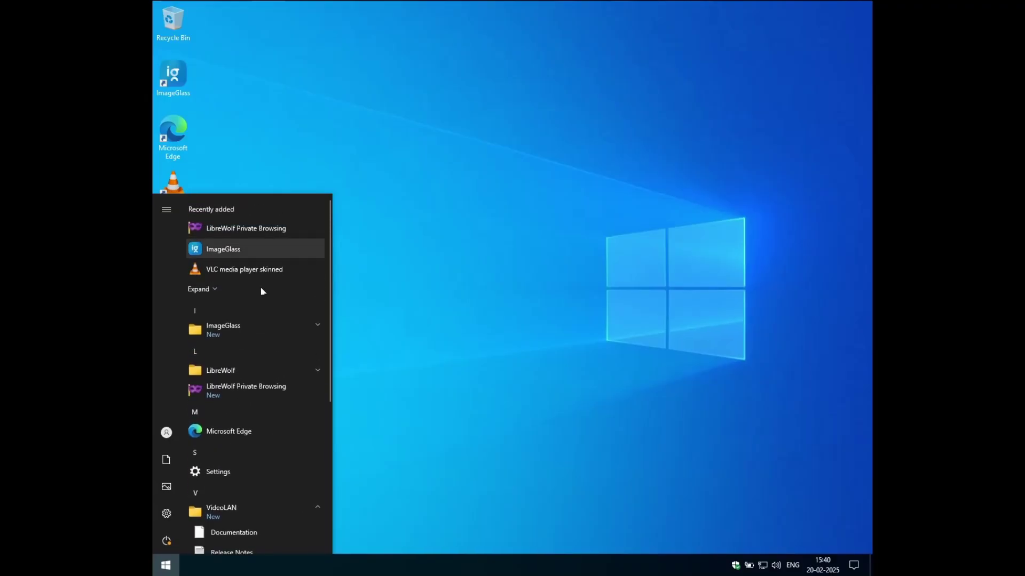
pyautogui.click(281, 369)
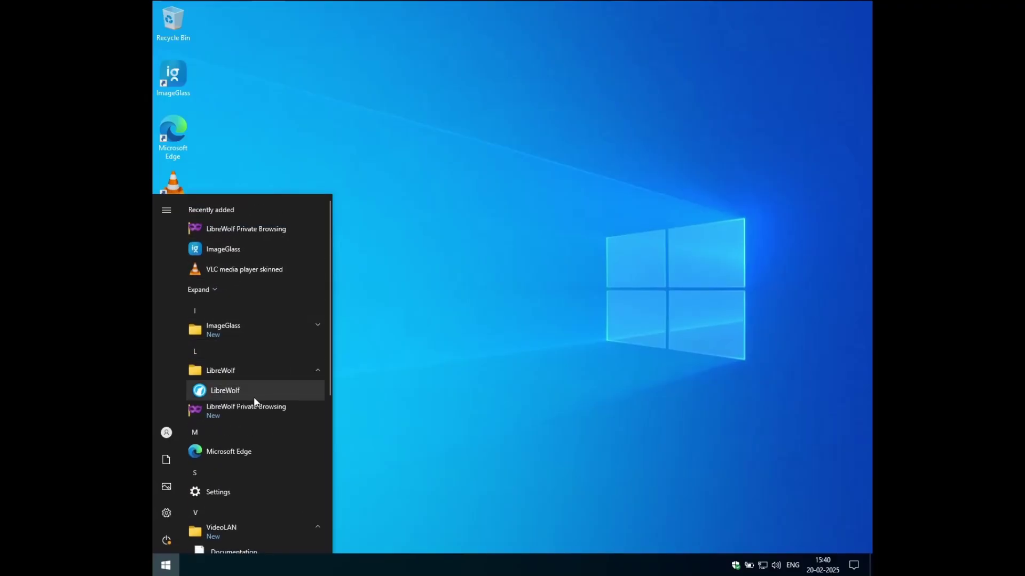
pyautogui.rightClick(247, 452)
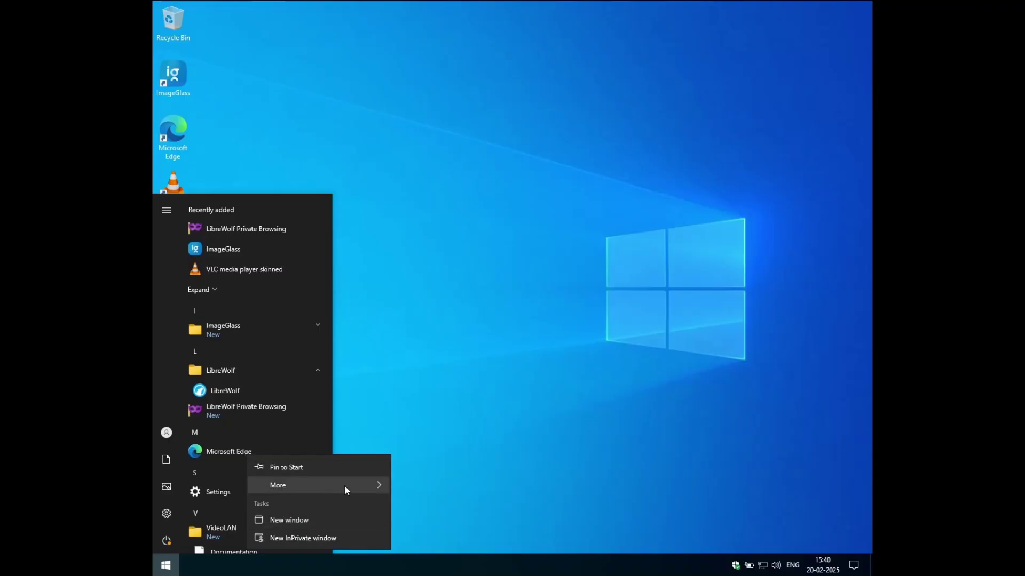
pyautogui.moveTo(353, 485)
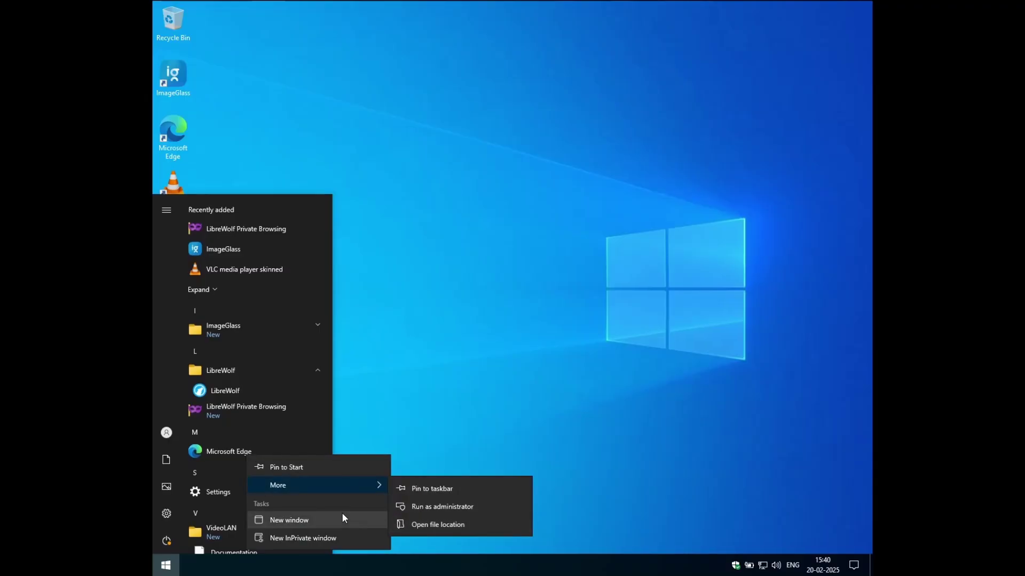
# - Launch Task Manager from the Win+X menu, review CPU, Memory and Ethernet performance, then close it
pyautogui.rightClick(175, 565)
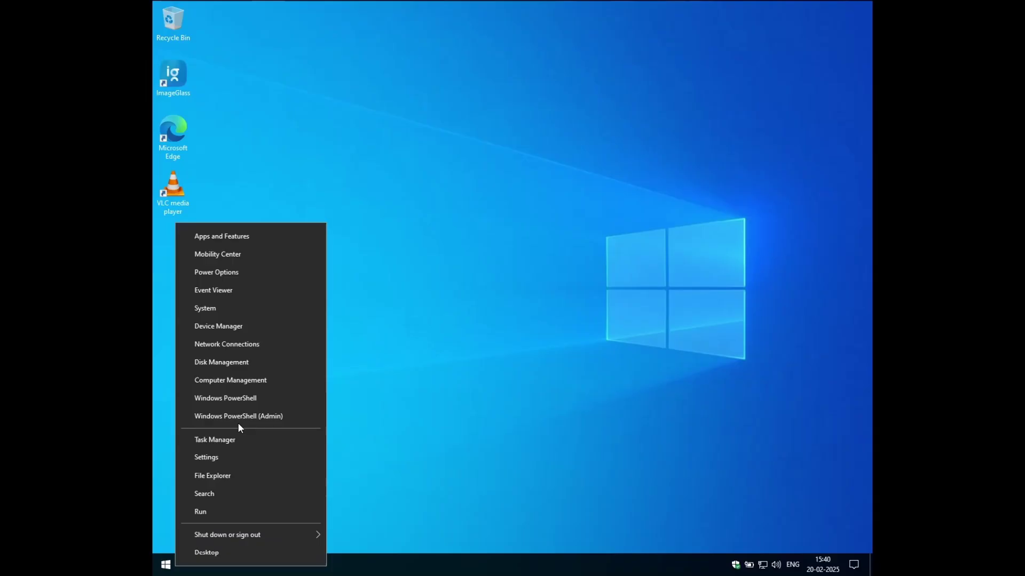
pyautogui.click(235, 439)
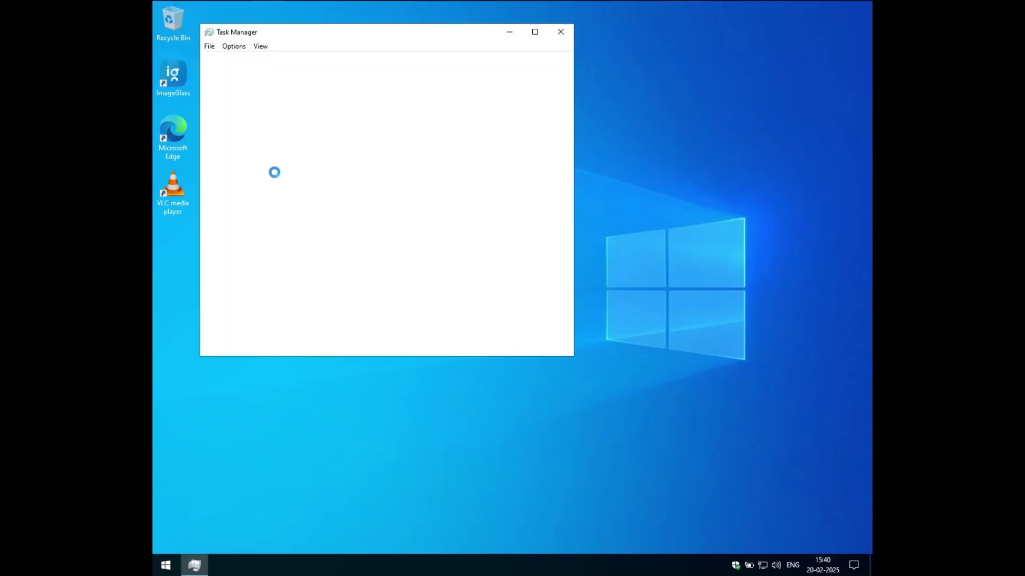
pyautogui.click(265, 61)
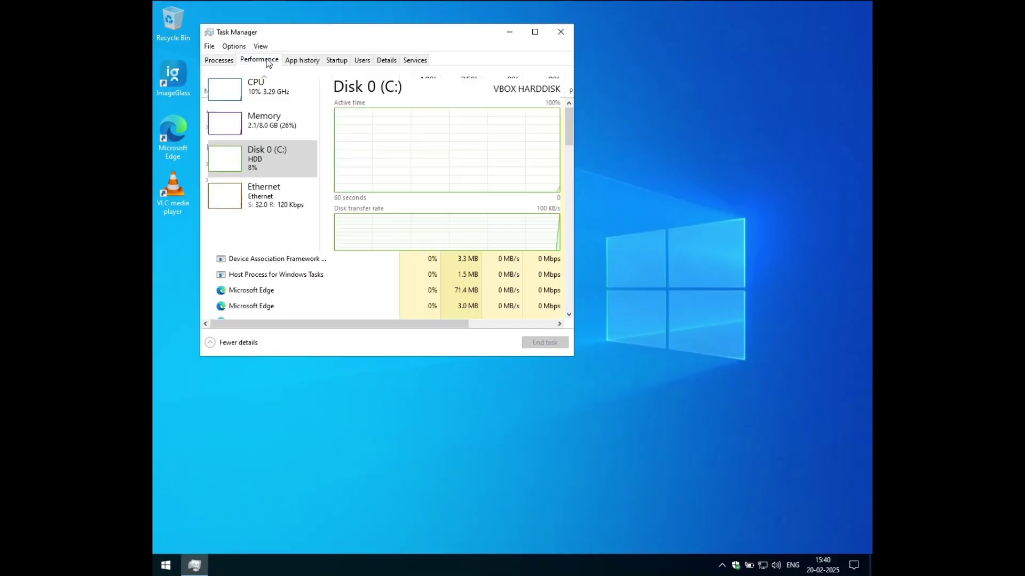
pyautogui.click(274, 98)
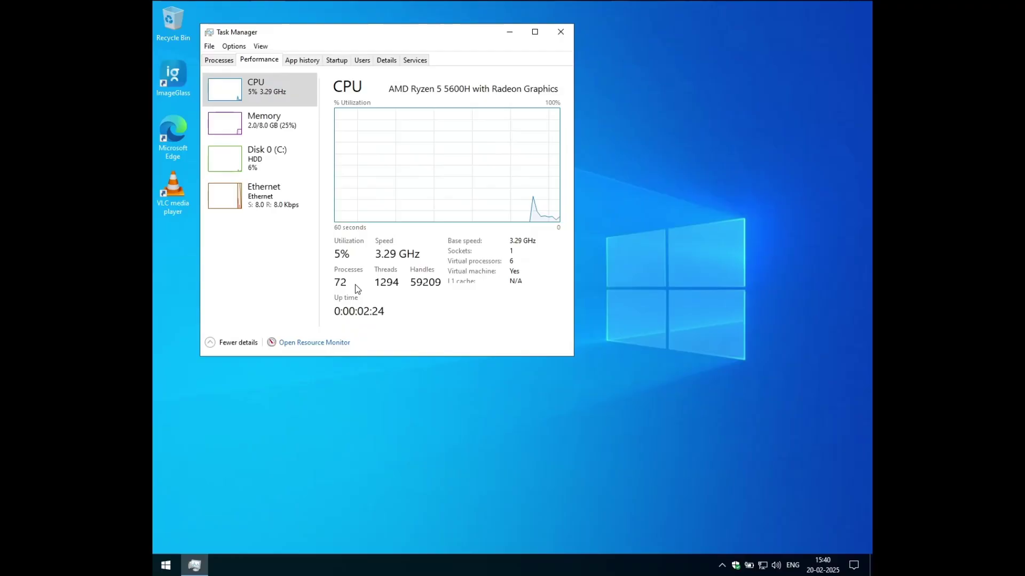
pyautogui.click(296, 133)
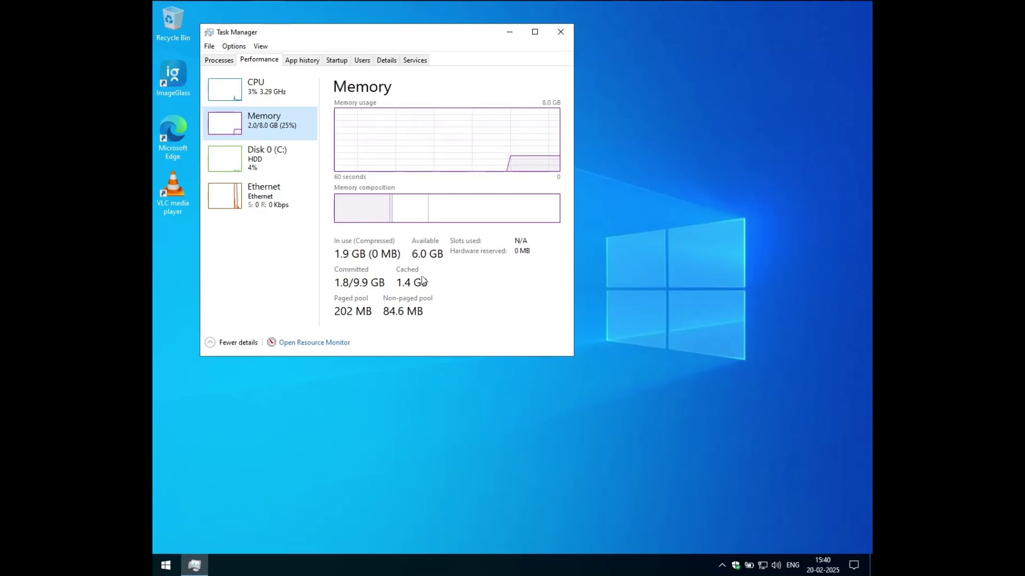
pyautogui.click(293, 95)
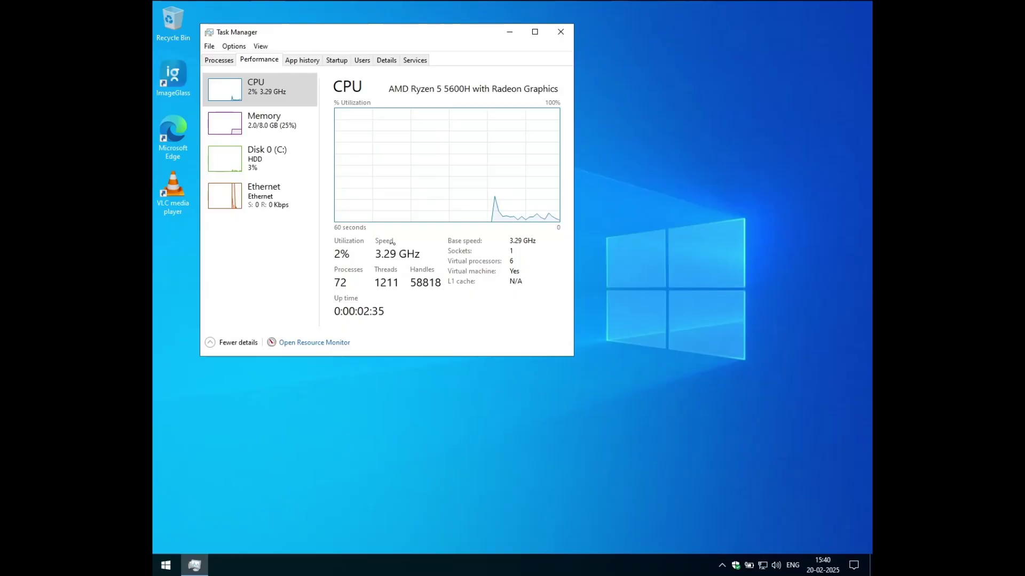
pyautogui.click(288, 208)
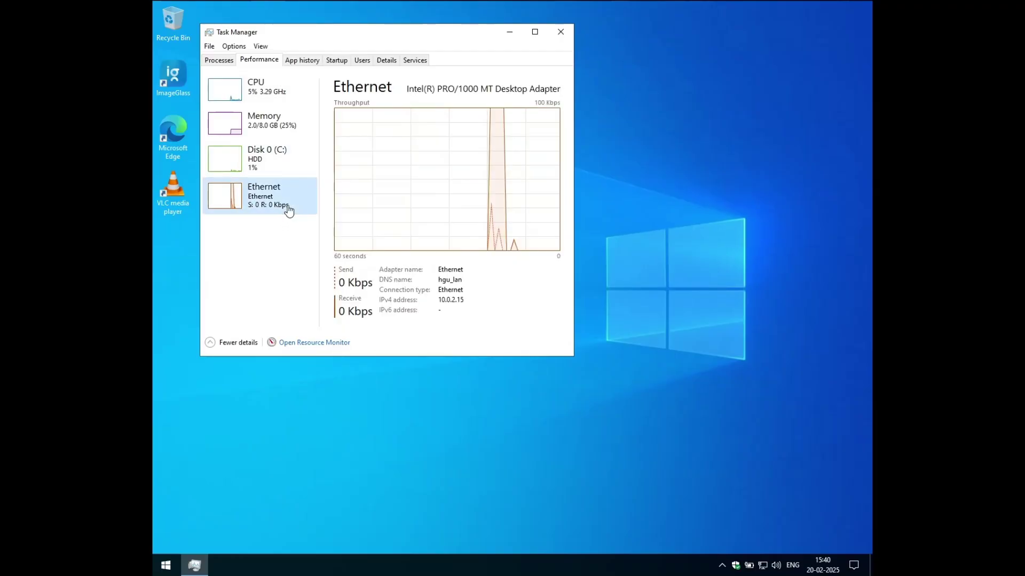
pyautogui.click(297, 92)
pyautogui.click(570, 34)
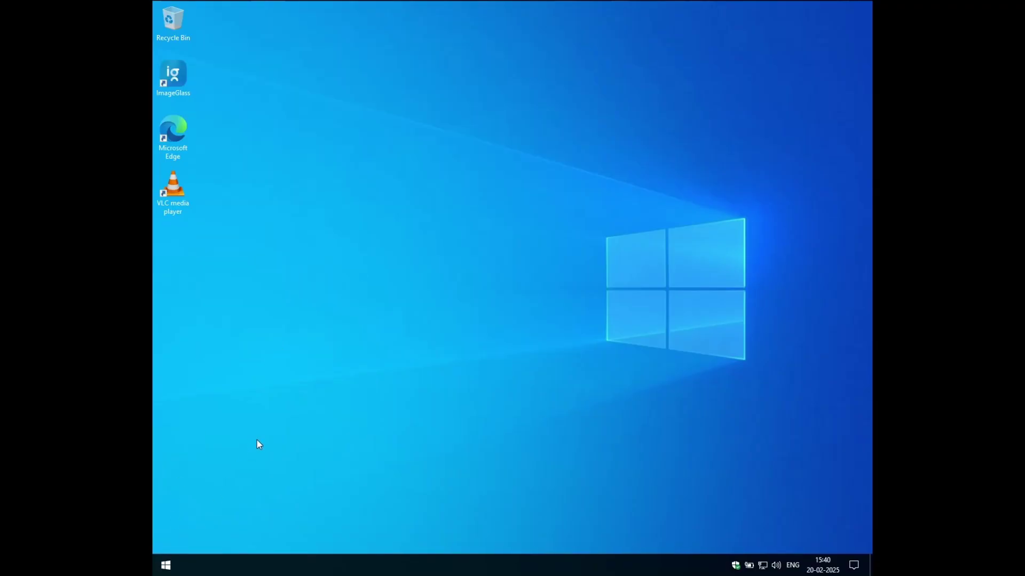
# - Open File Explorer with Win+E on This PC, showing Local Disk (C:) and CD Drive (D:)
pyautogui.press('super+e')
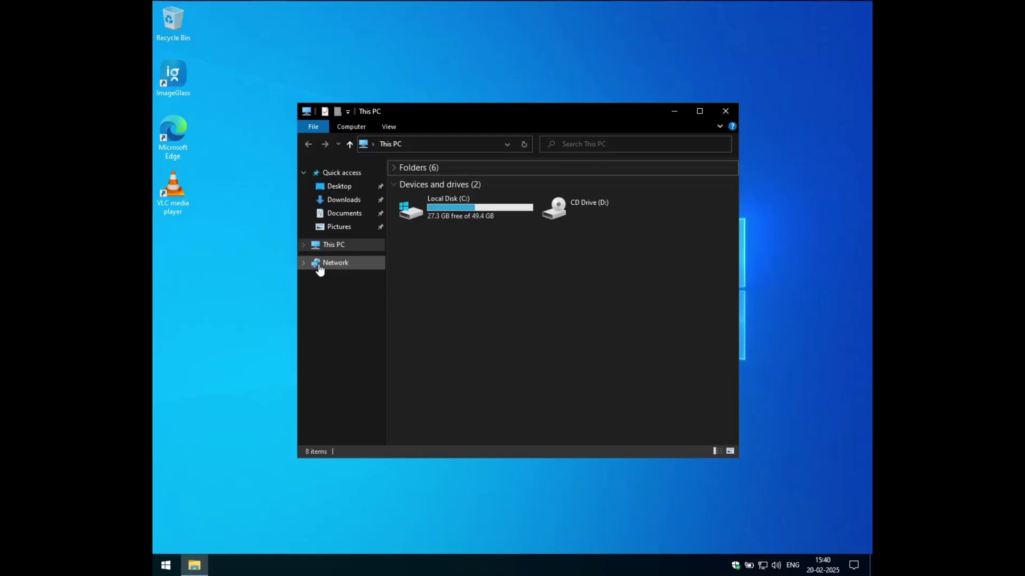